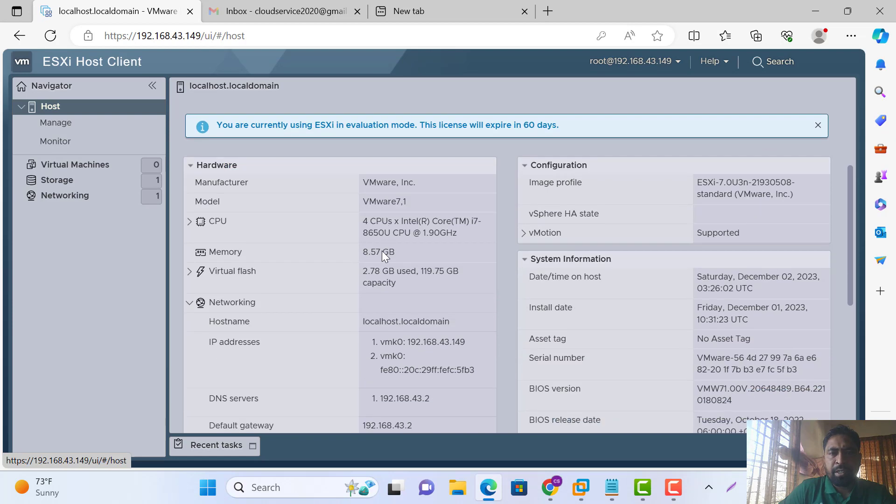
Browse the host's Manage System, Licensing and Hardware tabs, ending on the Monitor CPU usage chart
scroll(382, 251, "up", 10)
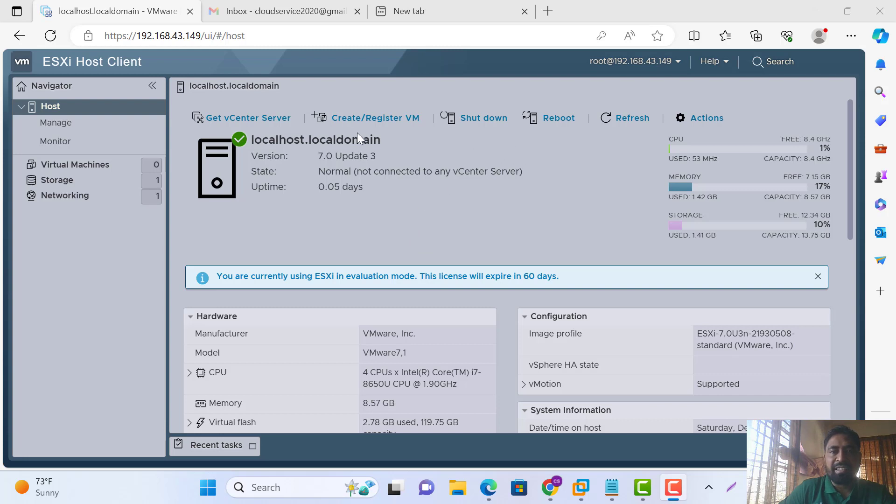
left_click(56, 123)
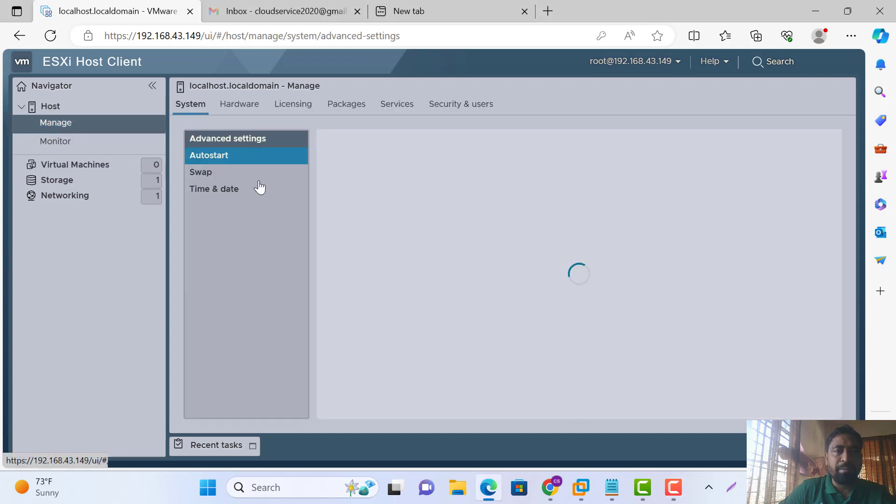
left_click(252, 188)
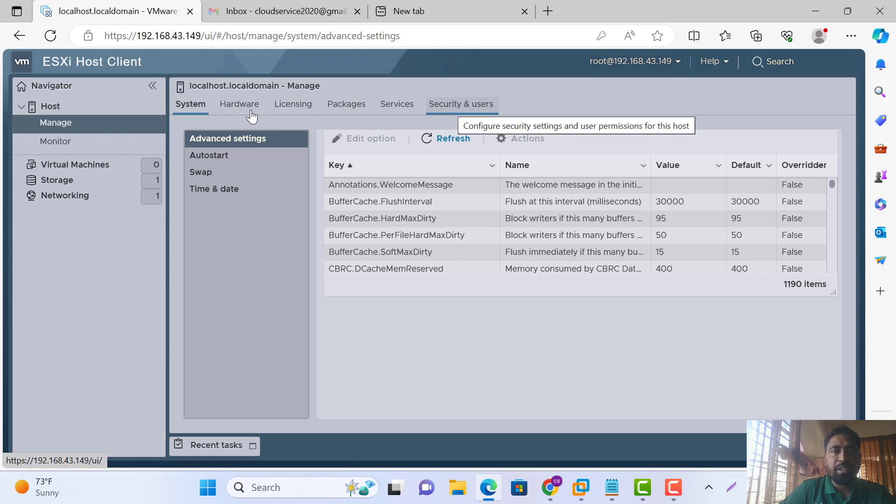
left_click(301, 108)
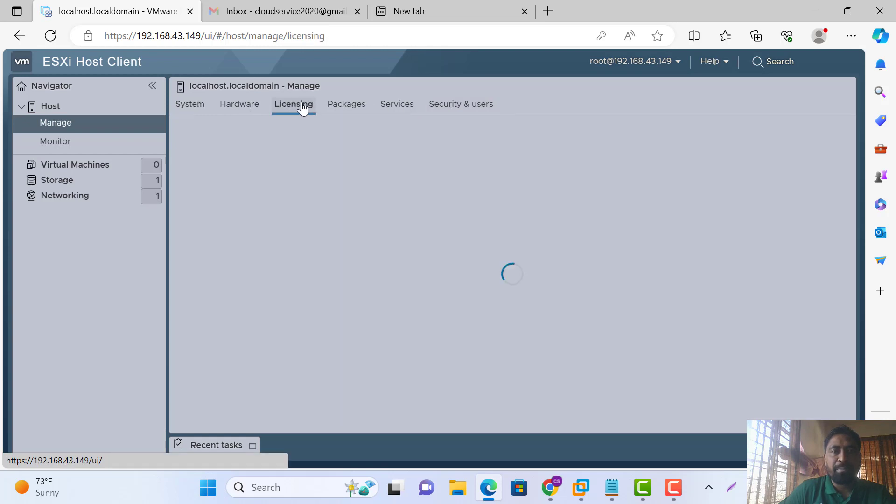
left_click(234, 109)
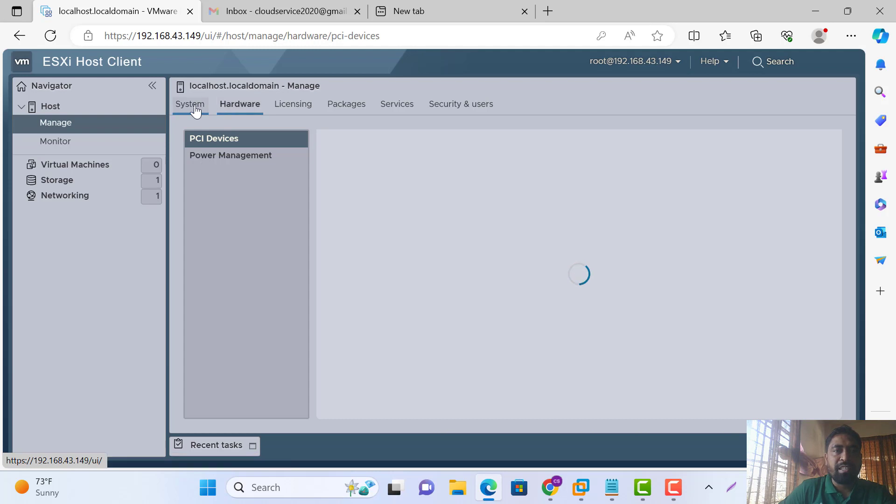
left_click(70, 143)
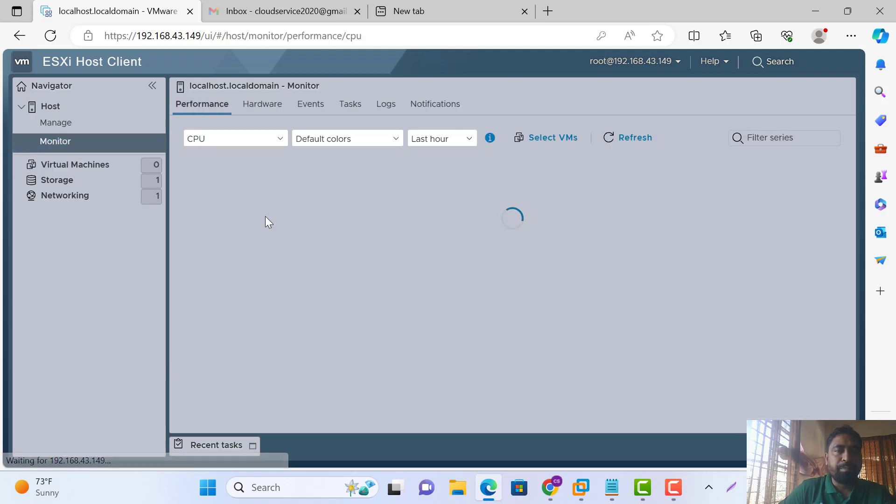
scroll(378, 336, "down", 3)
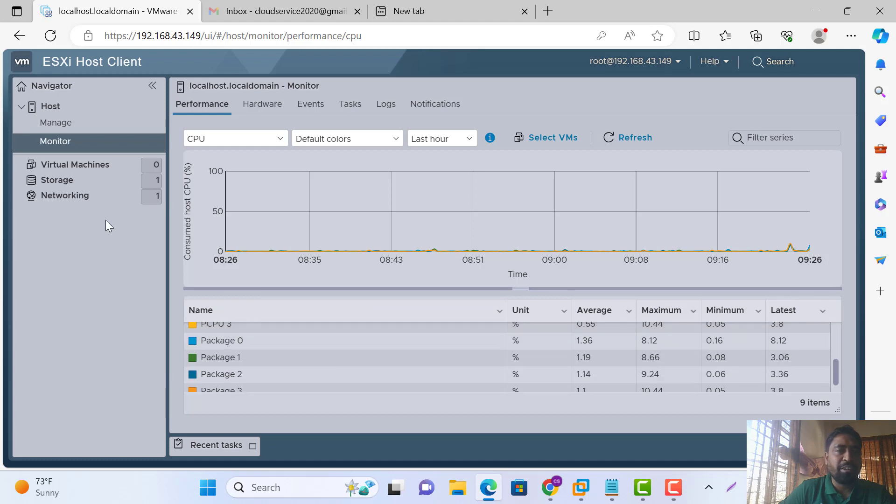
Check the Virtual Machines, Storage (datastore1) and Networking port group pages, then return to Virtual Machines
left_click(78, 168)
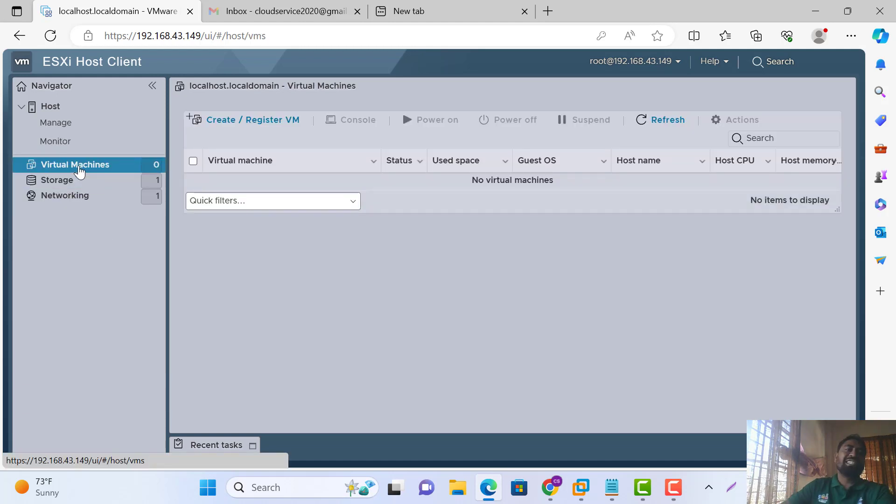
right_click(79, 169)
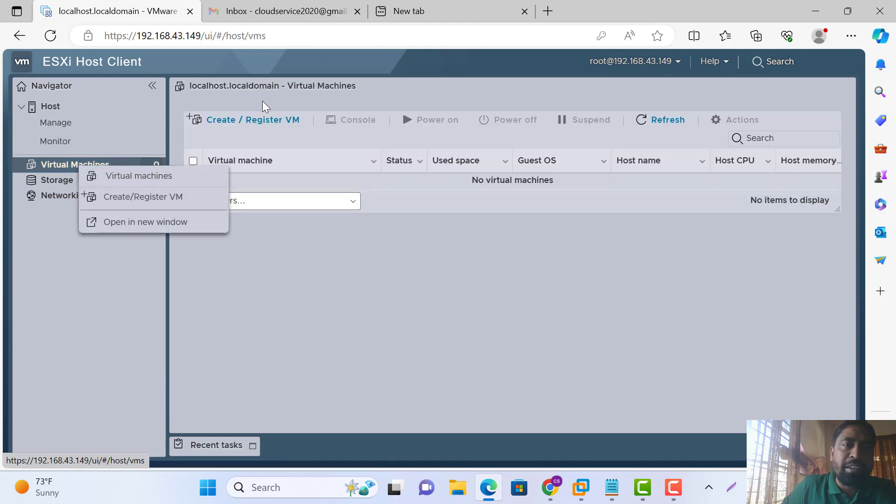
left_click(278, 325)
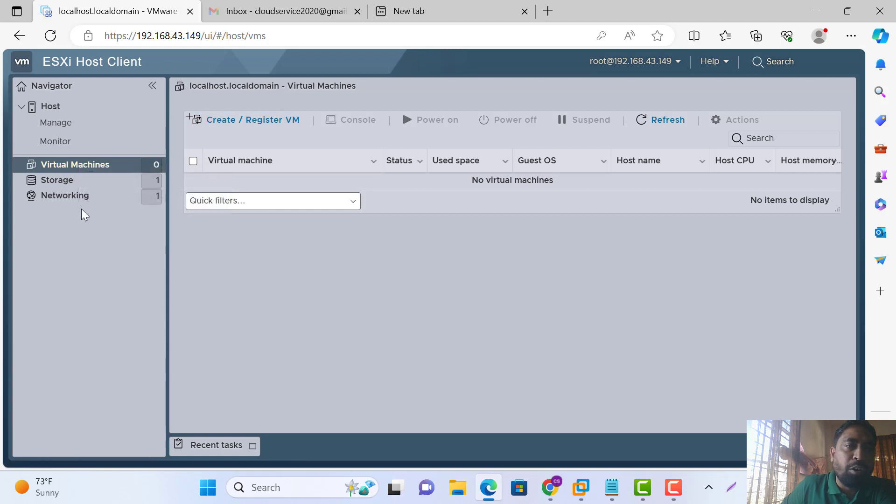
left_click(62, 184)
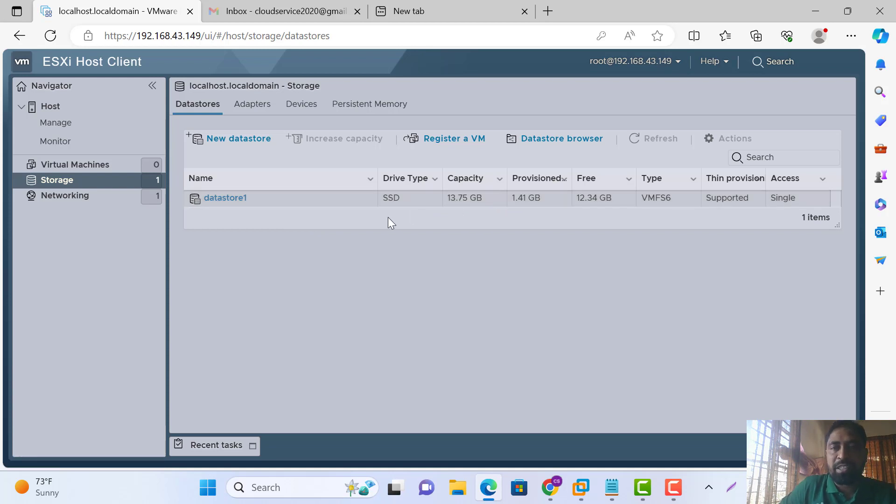
left_click(85, 196)
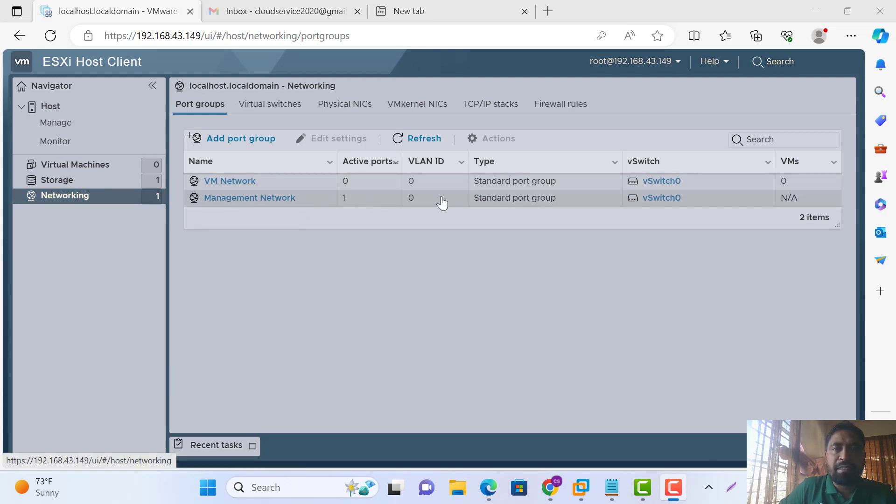
left_click(79, 165)
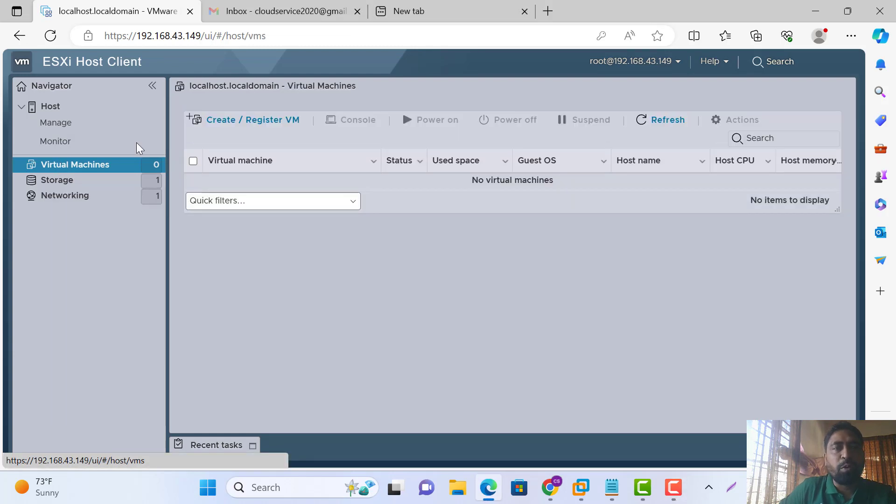
Create a new virtual machine named Colud, keeping ESXi 7.0 U2 compatibility
left_click(220, 122)
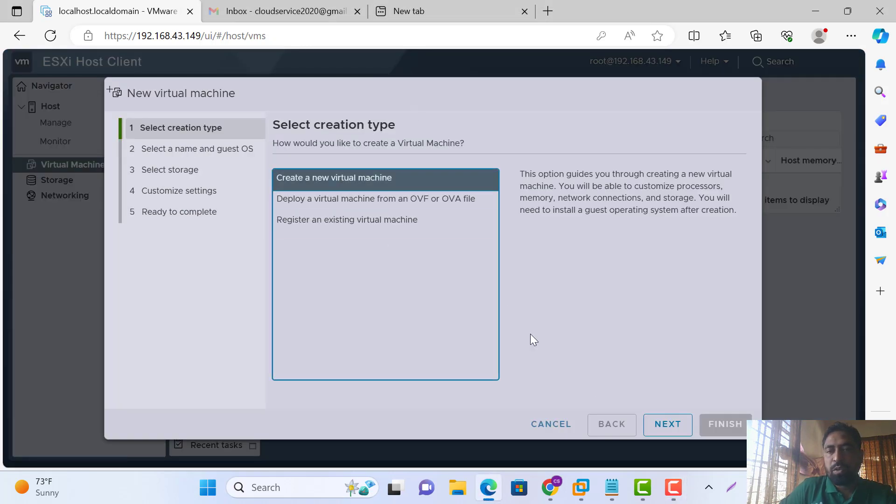
left_click(676, 424)
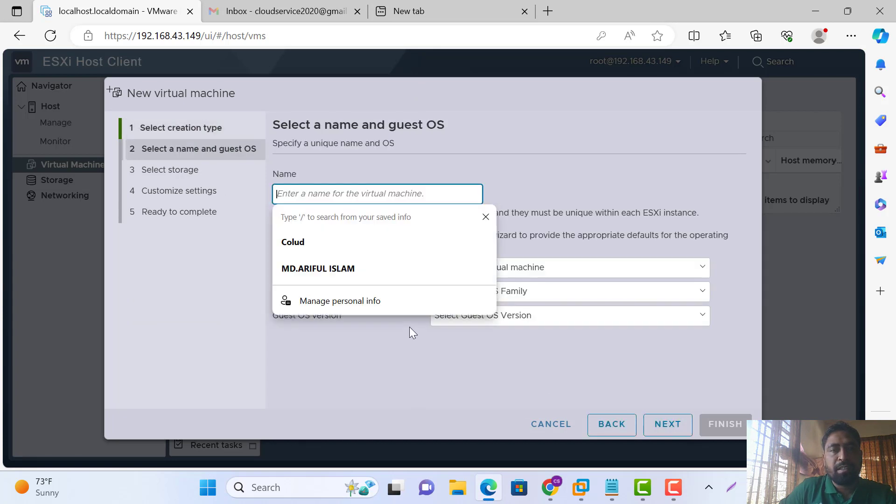
left_click(297, 240)
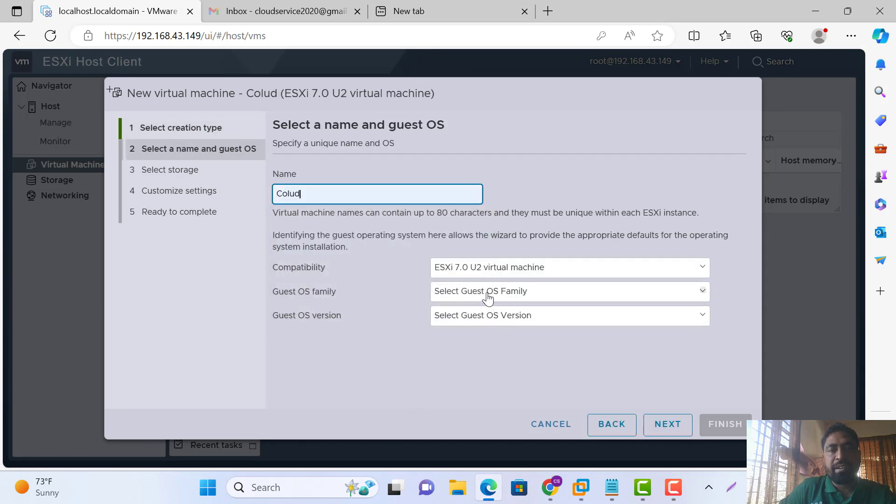
left_click(497, 277)
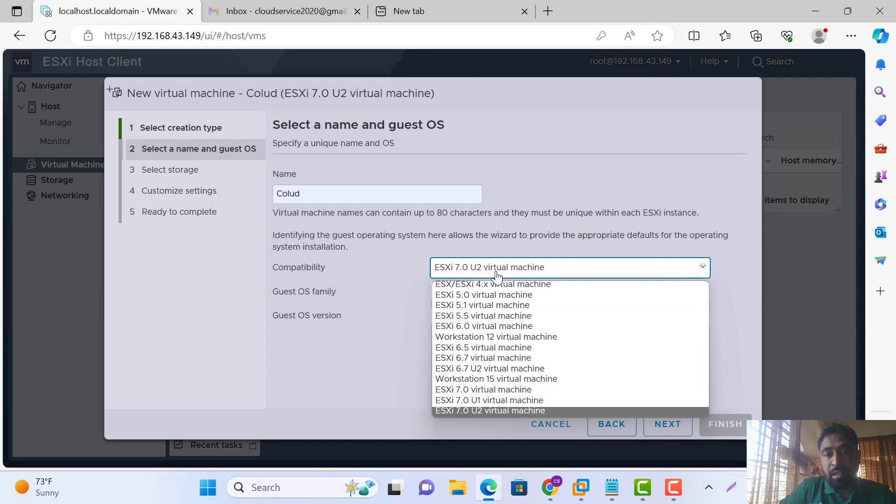
left_click(496, 275)
Set the guest OS to Linux, CentOS 7 (64-bit), and continue to storage selection
left_click(530, 295)
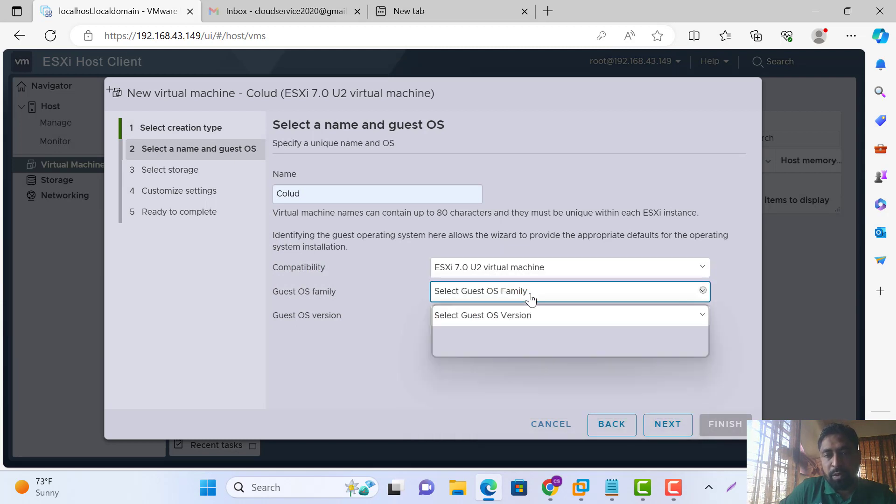
left_click(458, 319)
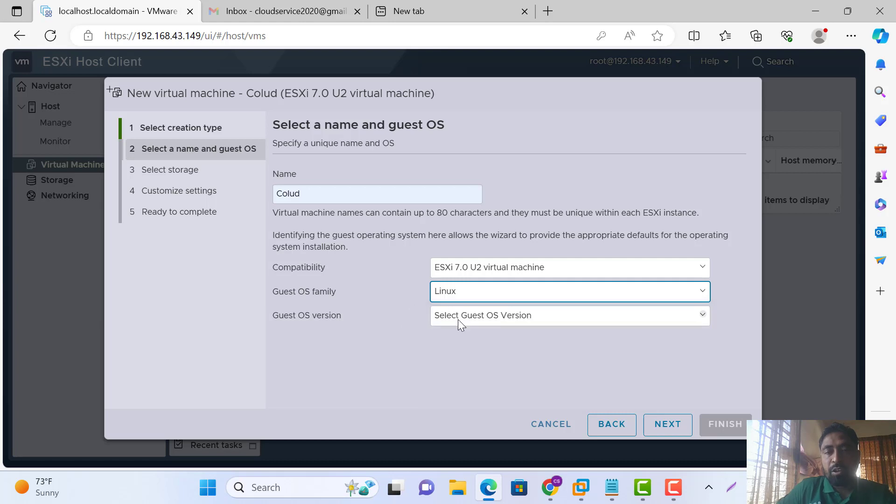
left_click(492, 321)
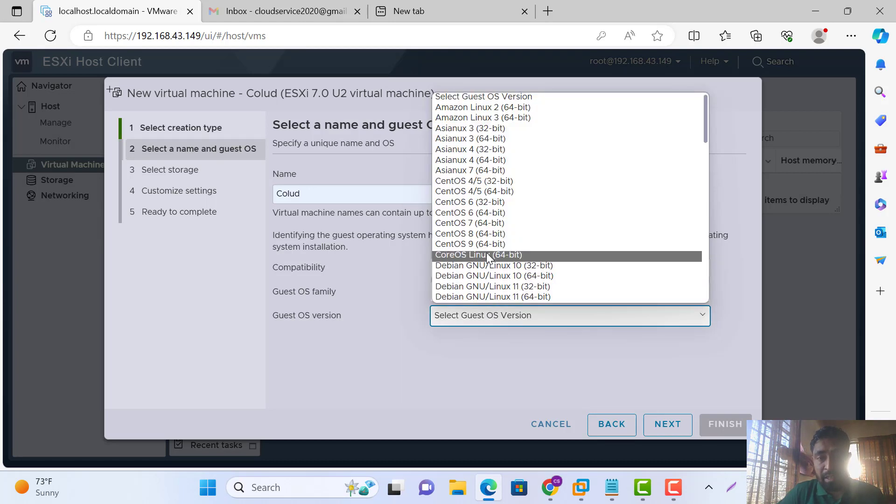
left_click(483, 223)
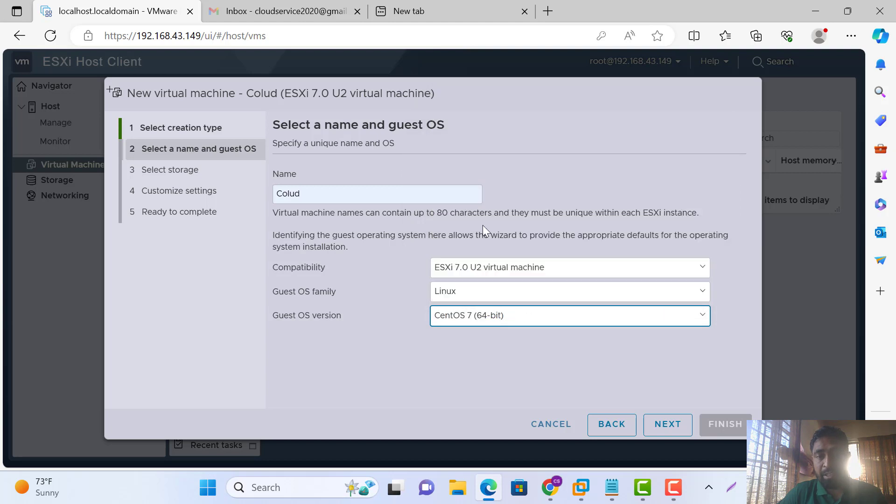
left_click(667, 425)
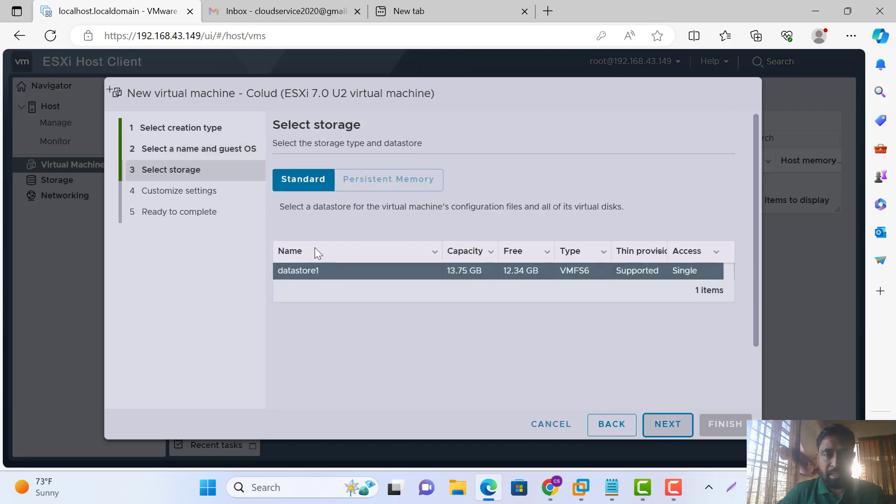
Keep datastore1 and shrink Hard disk 1 from 16 GB to 7 GB
left_click(666, 424)
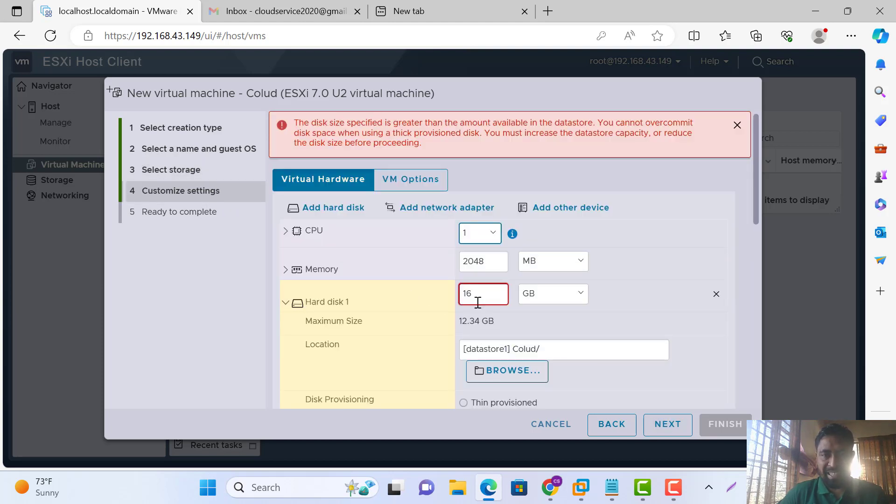
left_click_drag(478, 297, 456, 296)
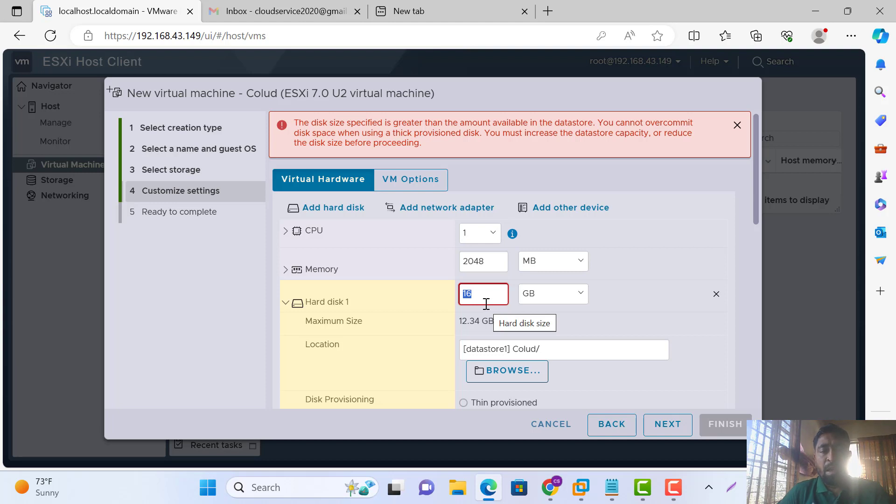
type("7")
left_click(649, 303)
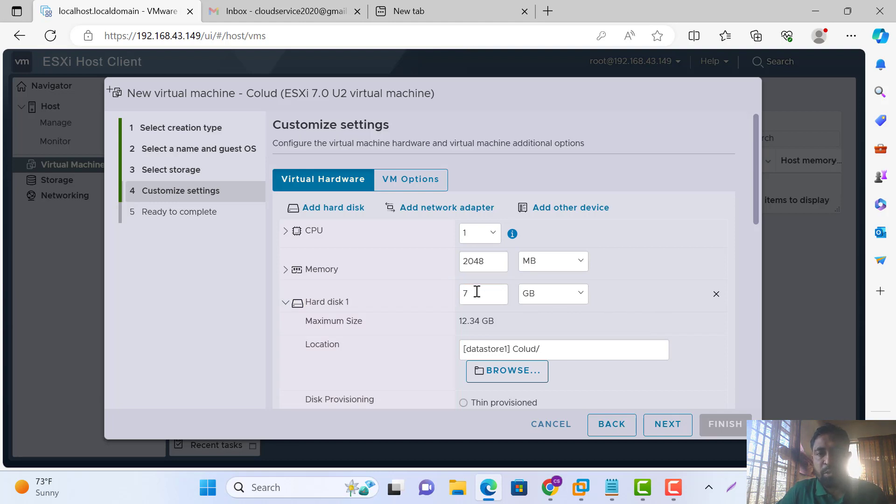
scroll(572, 305, "down", 1)
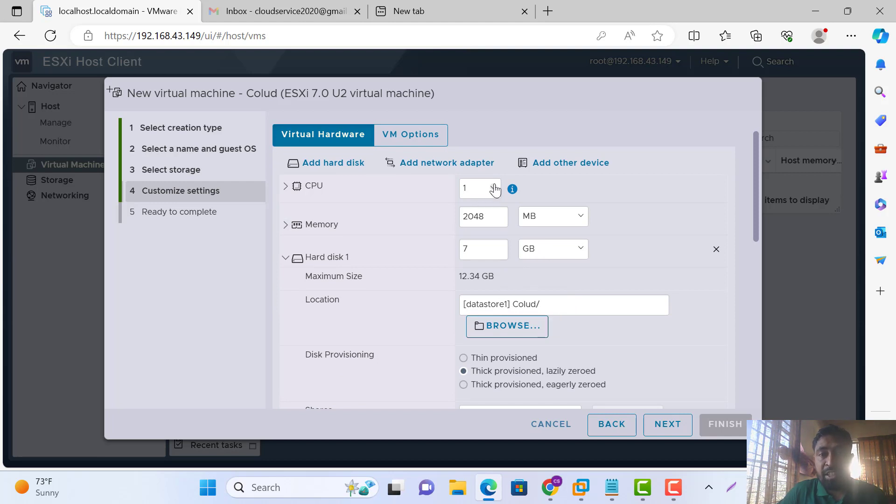
scroll(494, 246, "down", 1)
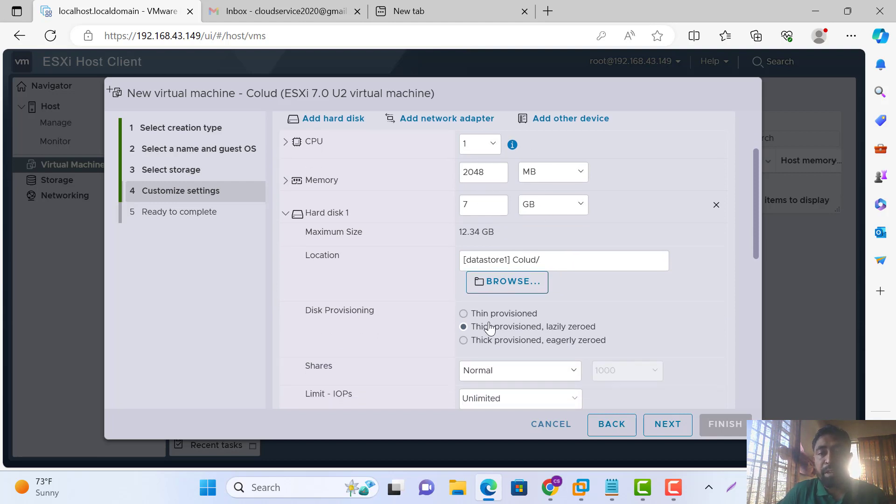
left_click(464, 314)
scroll(625, 323, "down", 1)
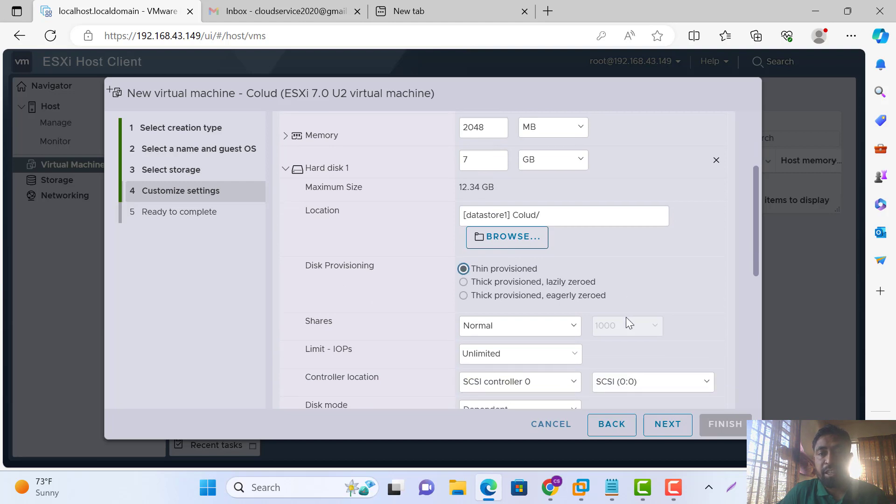
scroll(626, 323, "down", 1)
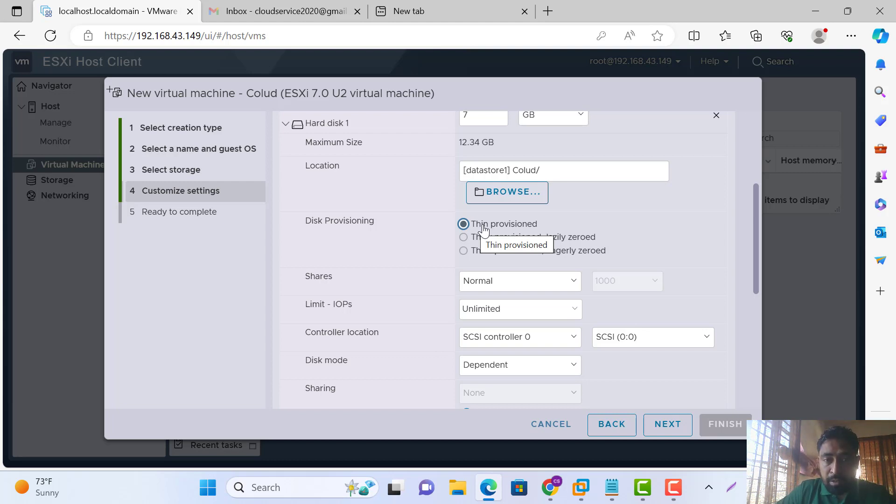
scroll(532, 280, "down", 2)
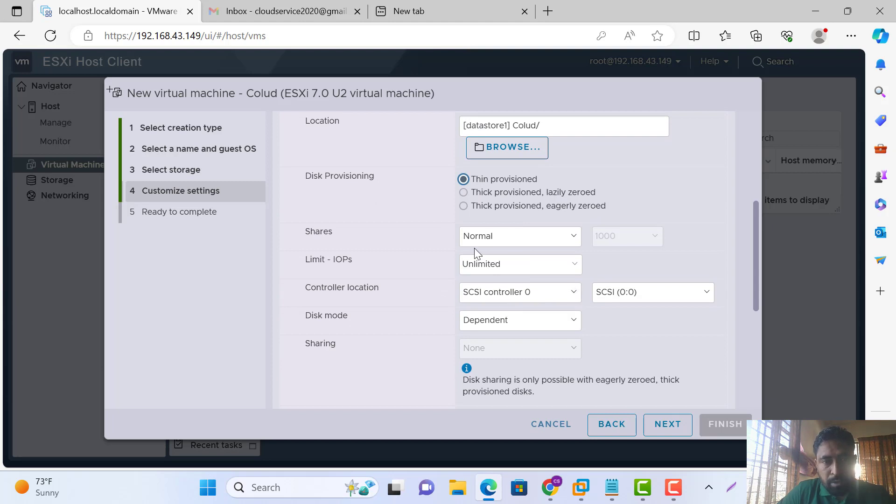
scroll(530, 286, "down", 1)
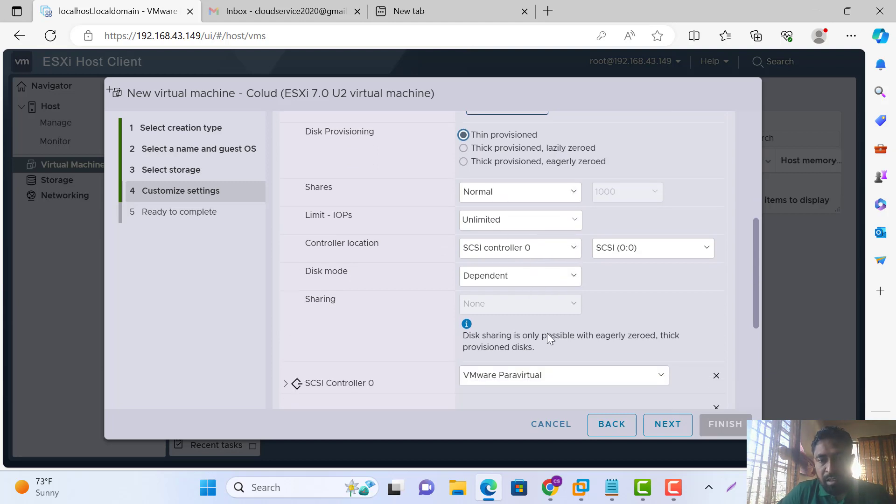
scroll(577, 382, "down", 3)
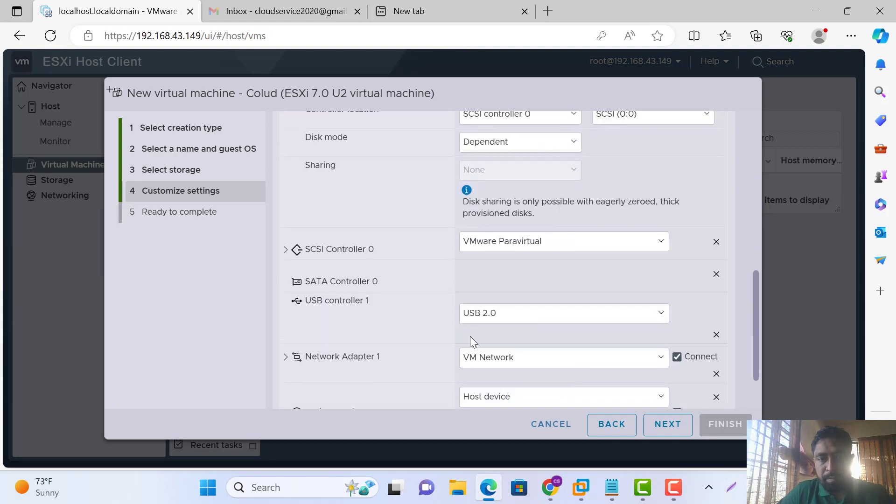
scroll(577, 266, "down", 1)
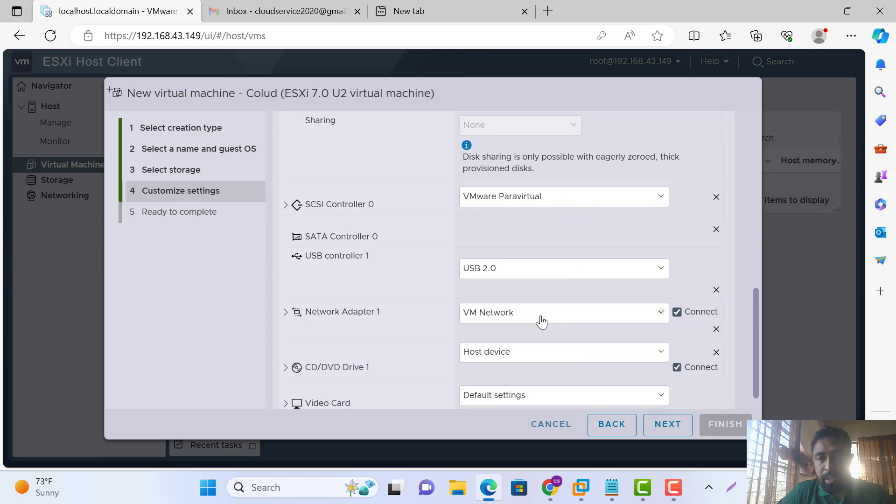
scroll(539, 320, "down", 1)
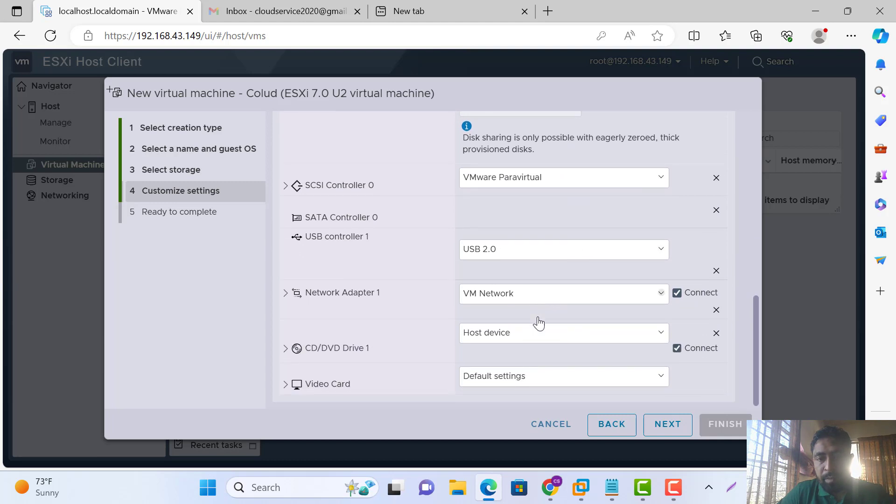
Set CD/DVD Drive 1 to Datastore ISO file, browse datastore1 and vmimages, and cancel without choosing
left_click(655, 334)
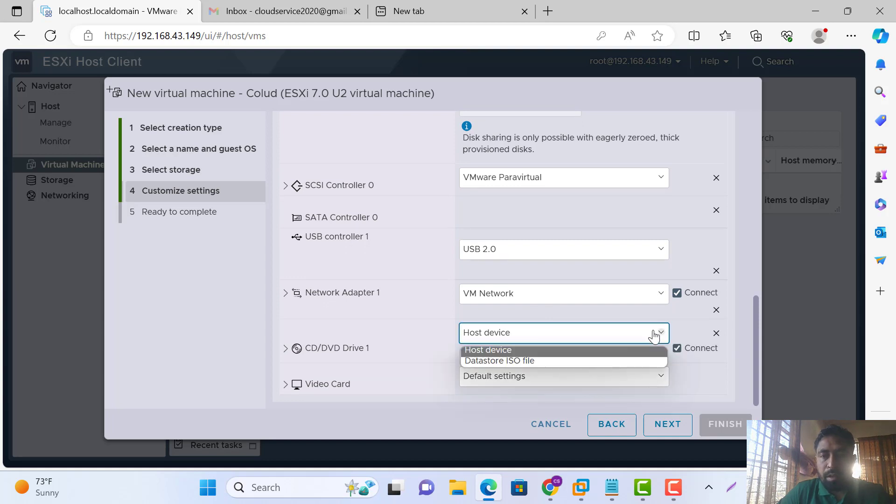
left_click(538, 358)
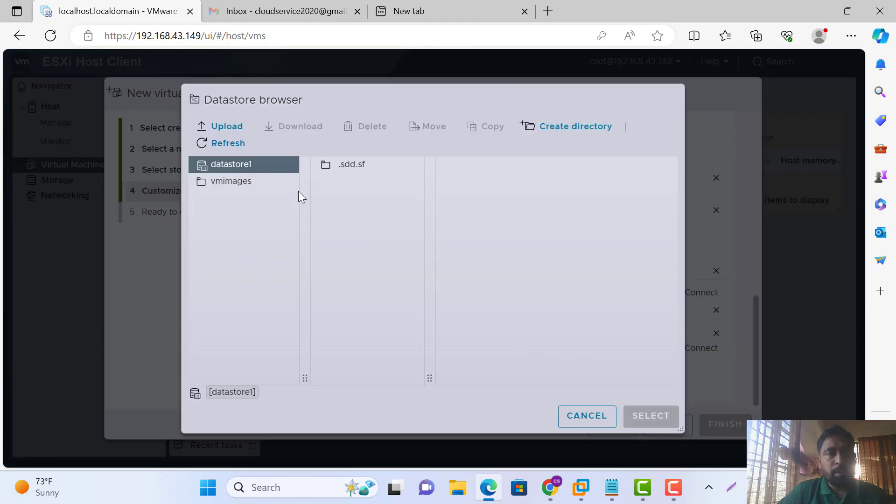
left_click(349, 170)
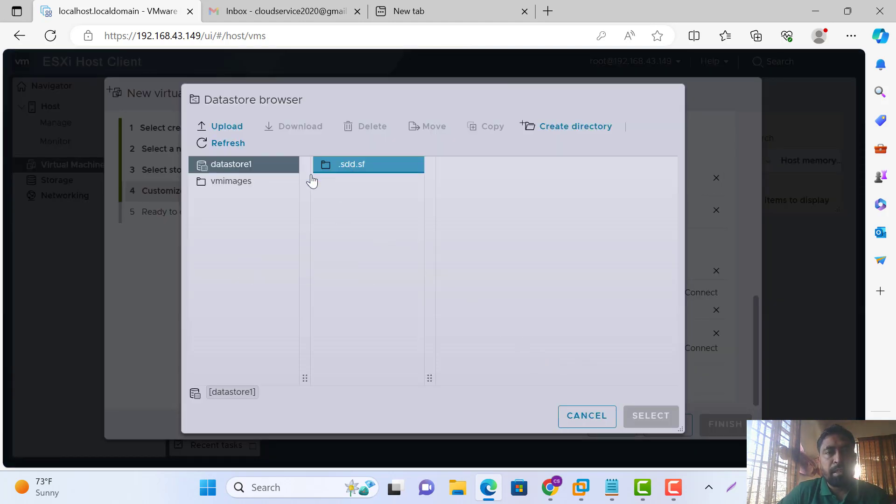
left_click(232, 184)
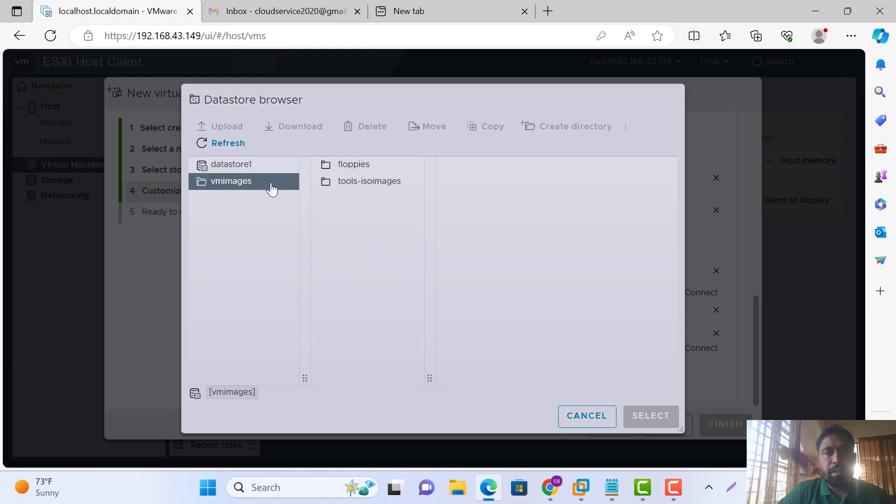
left_click(587, 416)
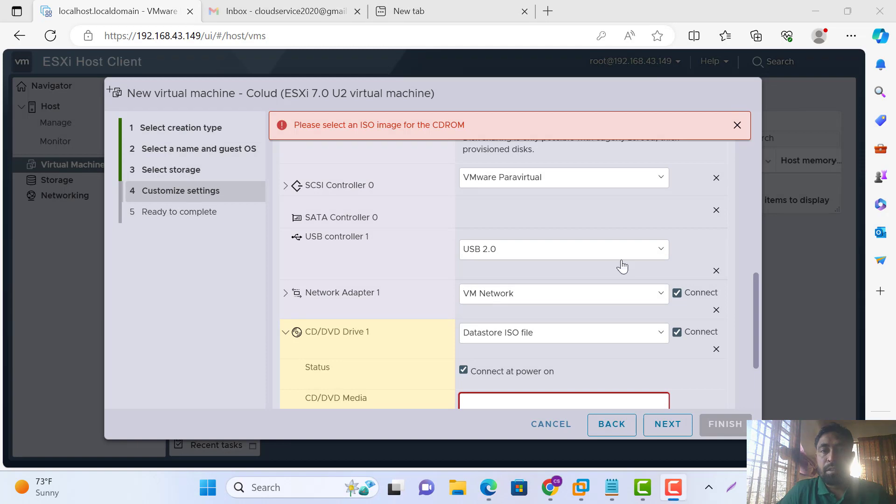
scroll(601, 297, "up", 5)
scroll(602, 297, "up", 3)
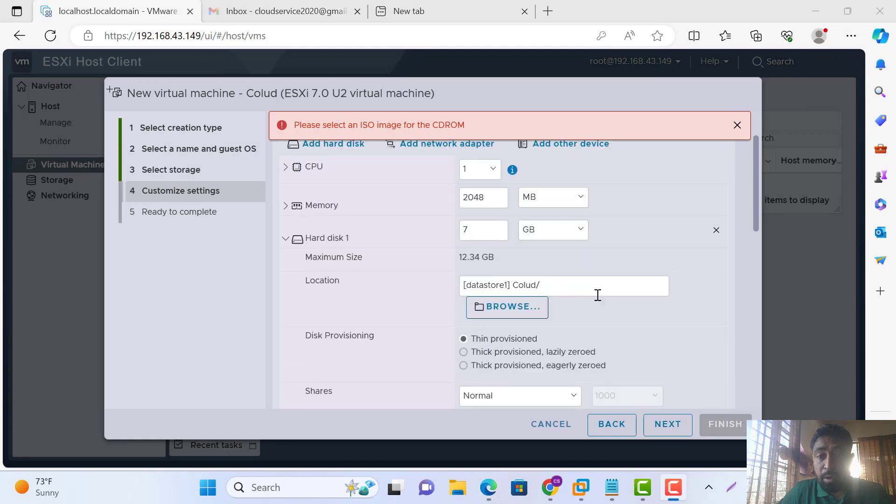
left_click(522, 310)
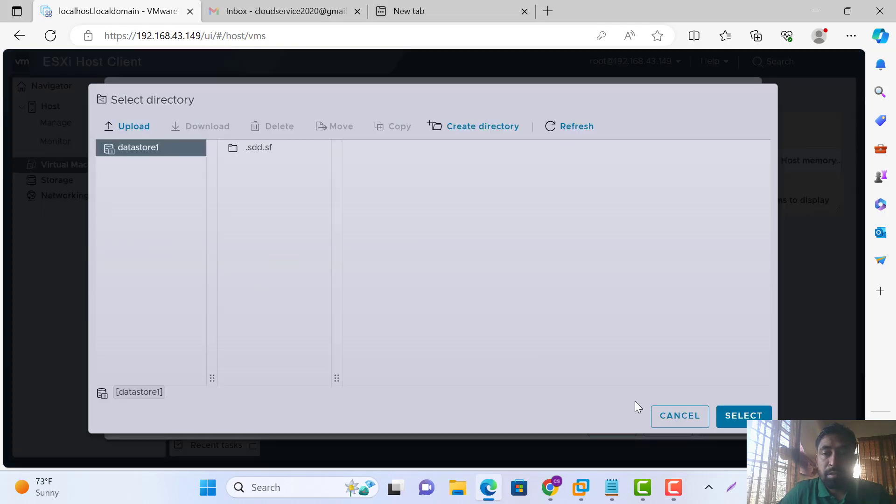
left_click(681, 417)
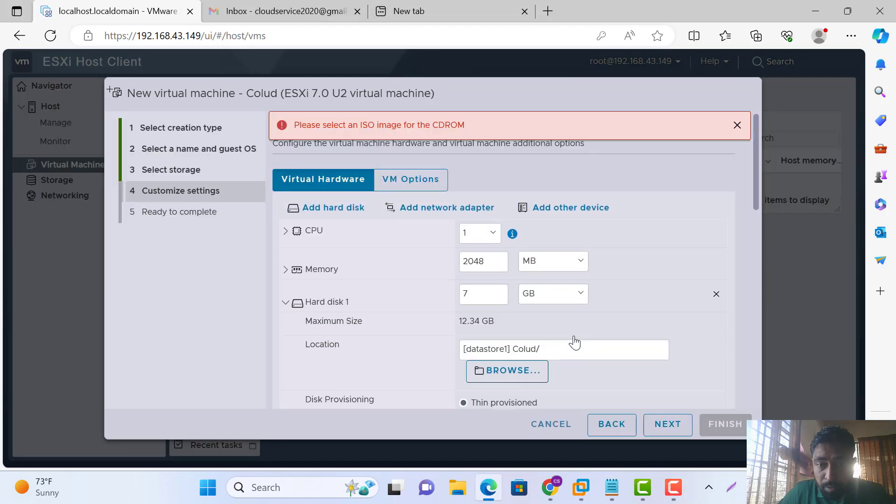
scroll(574, 342, "down", 2)
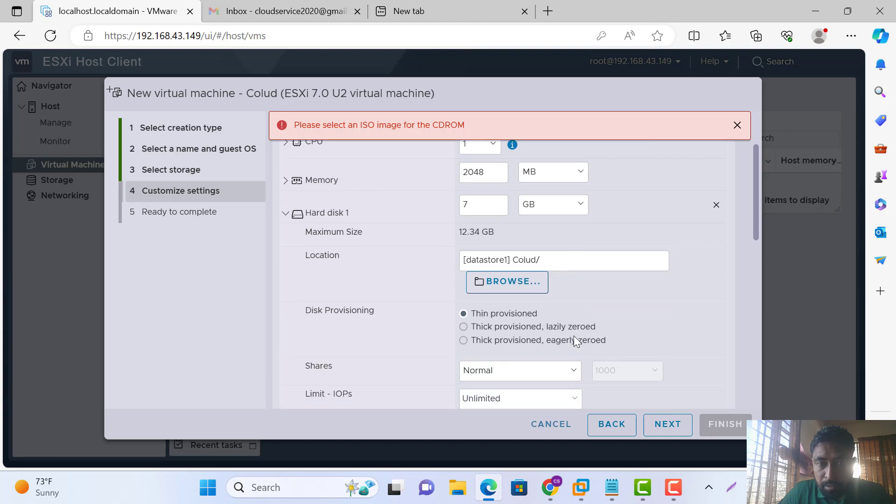
left_click(584, 263)
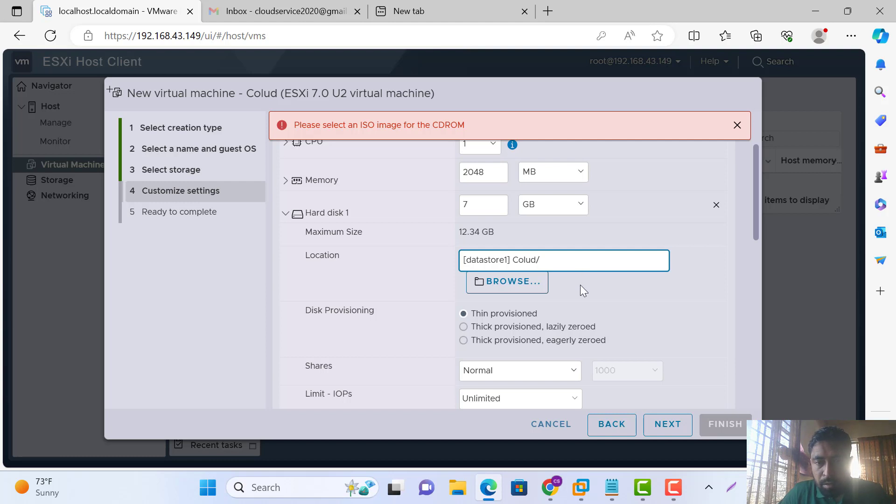
scroll(581, 286, "down", 10)
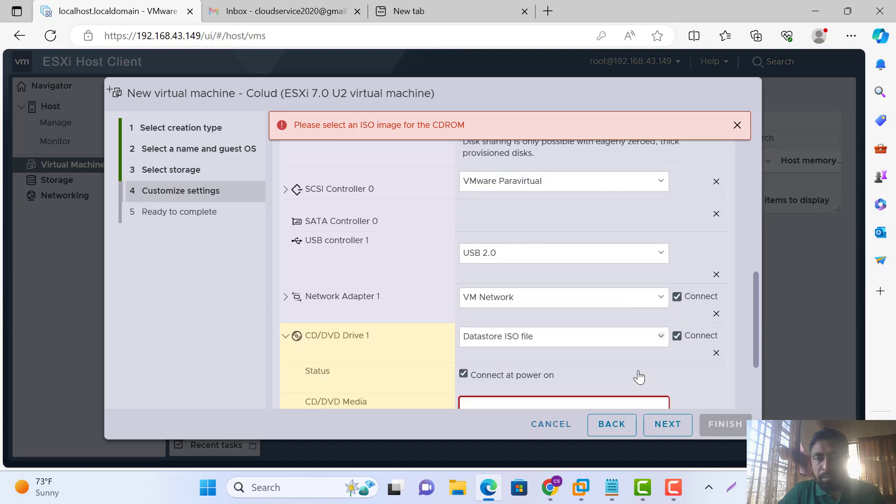
left_click(662, 431)
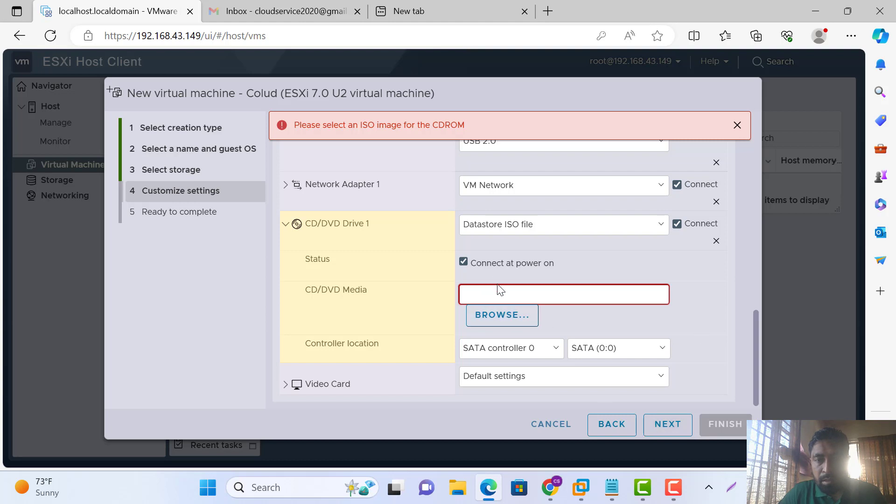
left_click(501, 315)
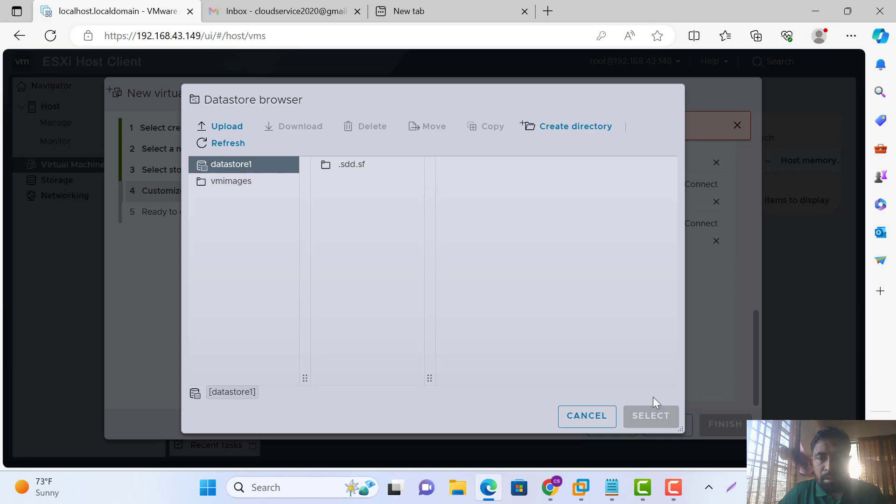
left_click(587, 418)
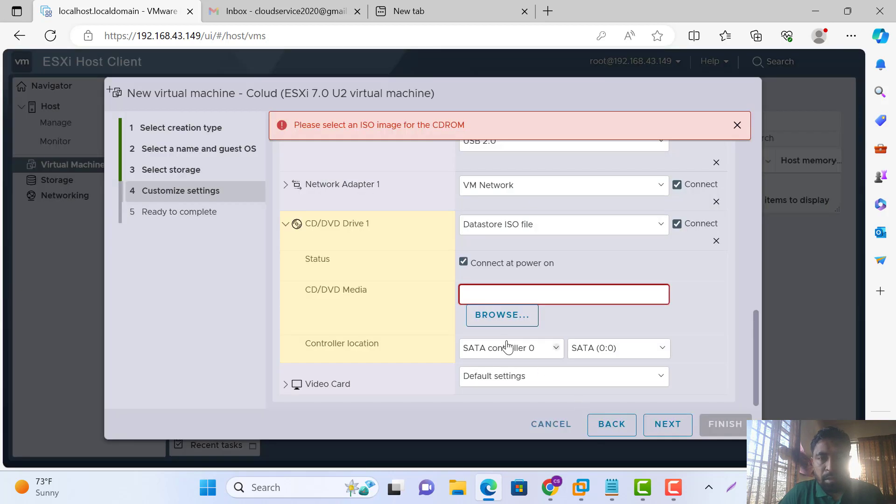
left_click(501, 316)
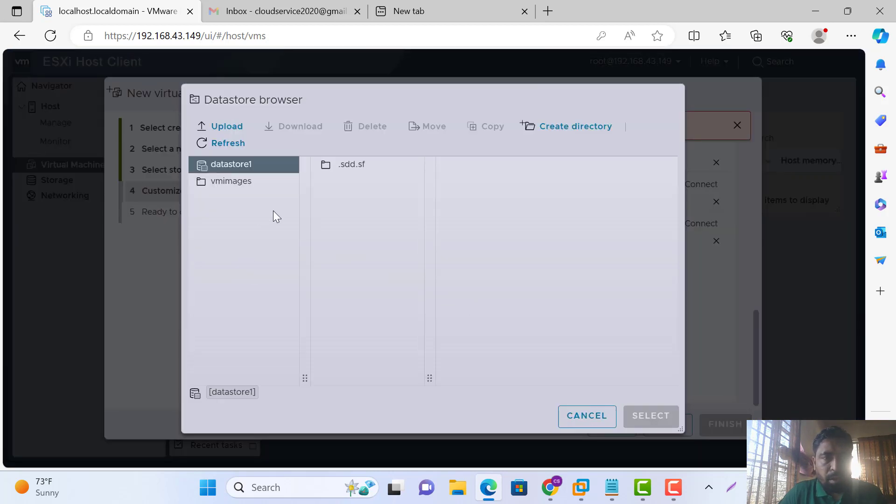
left_click(233, 184)
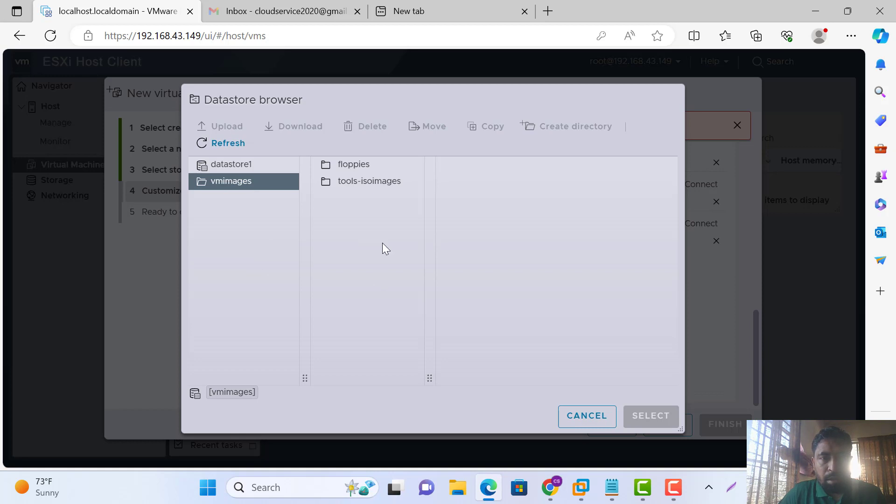
left_click(355, 164)
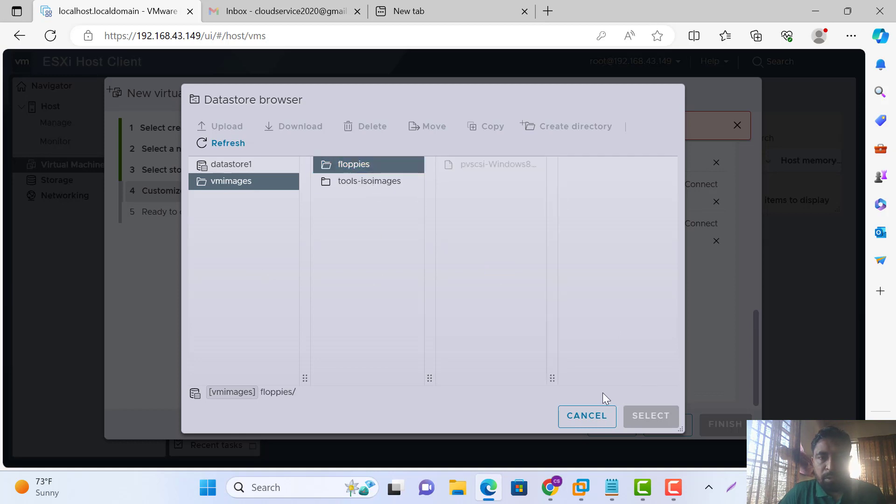
left_click(581, 417)
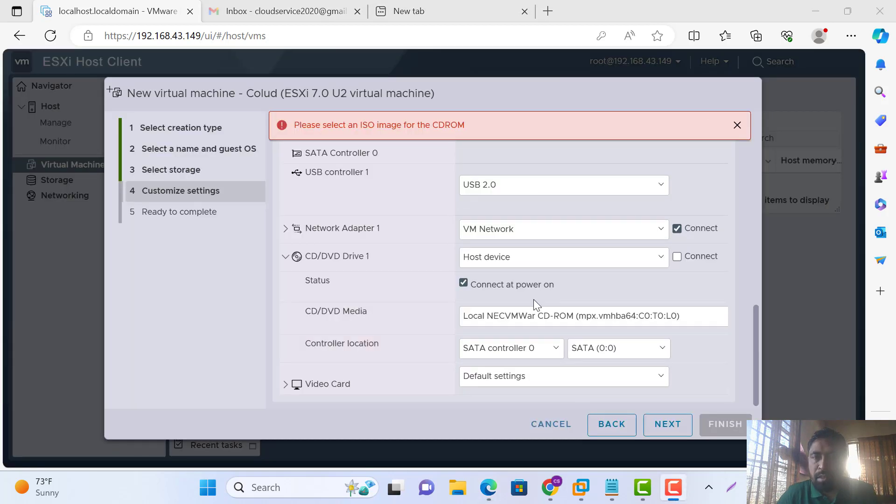
Connect CD/DVD Drive 1 to the host device and finish creating the Colud VM
scroll(534, 302, "up", 1)
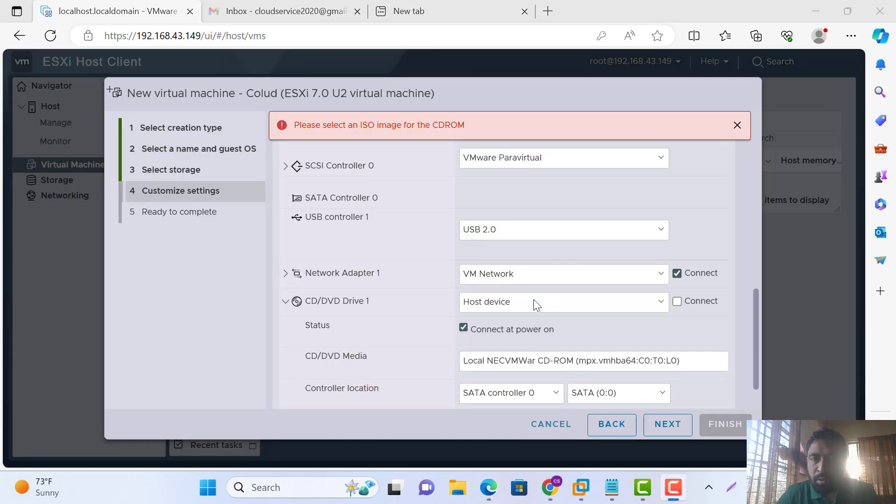
left_click(677, 301)
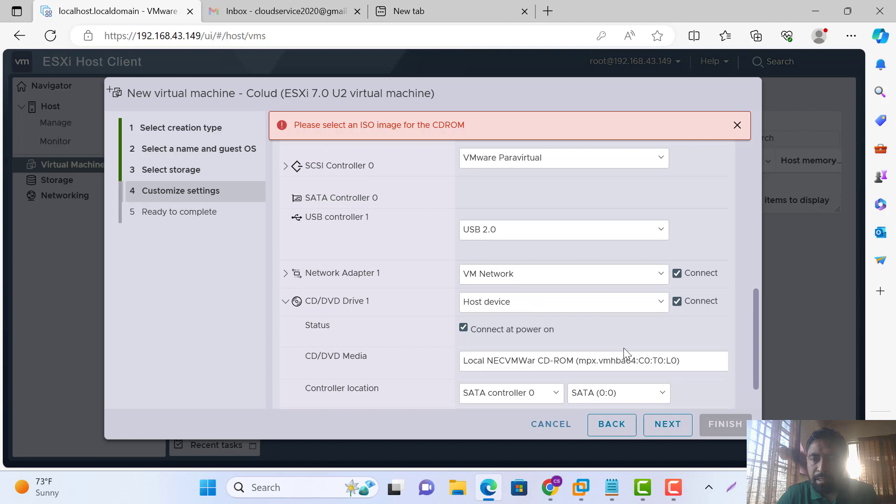
left_click(666, 424)
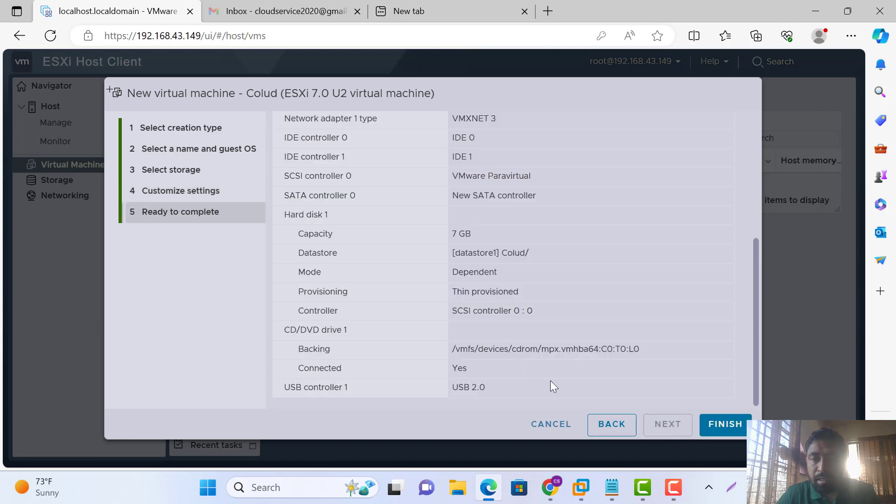
left_click(723, 424)
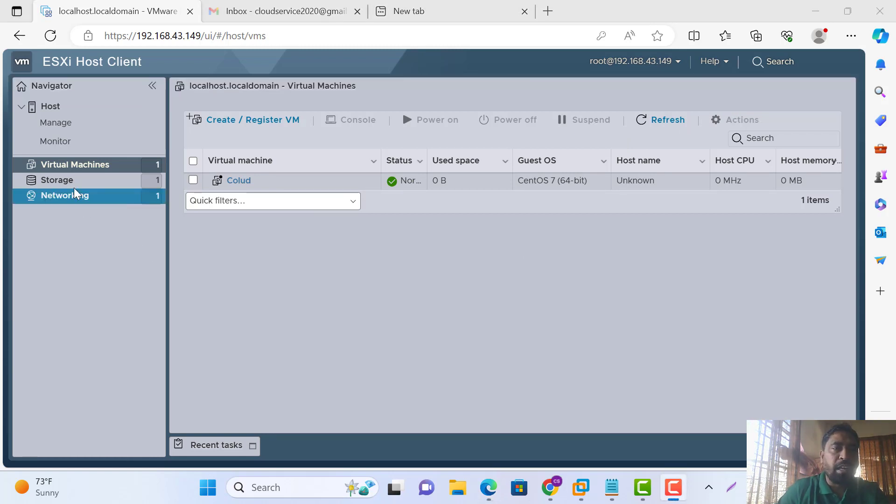
On the Storage page, start and abandon a new datastore, then view datastore1
left_click(92, 185)
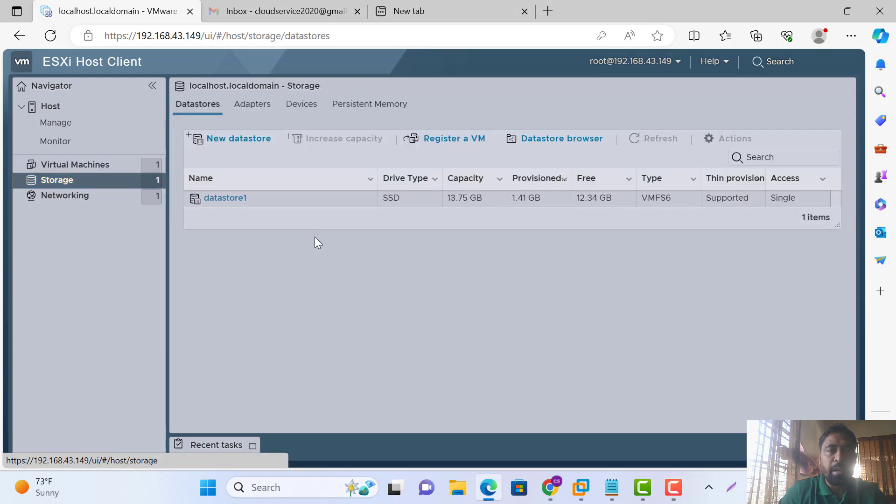
left_click(237, 147)
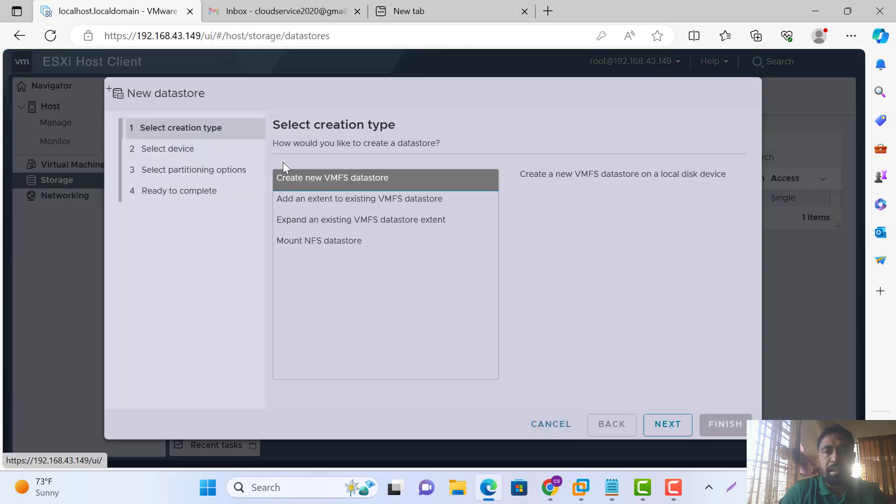
left_click(561, 425)
left_click(221, 201)
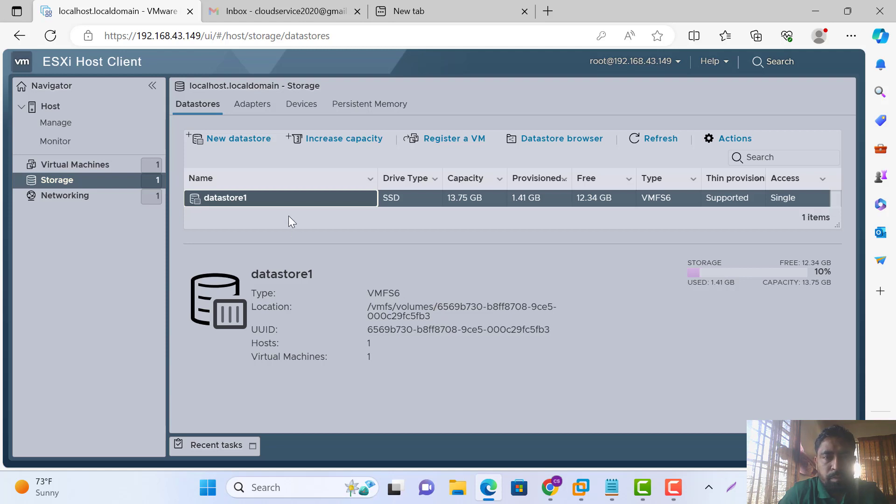
Retry a new datastore named Colud, cancel when no device is available, and open datastore1's details
left_click(248, 140)
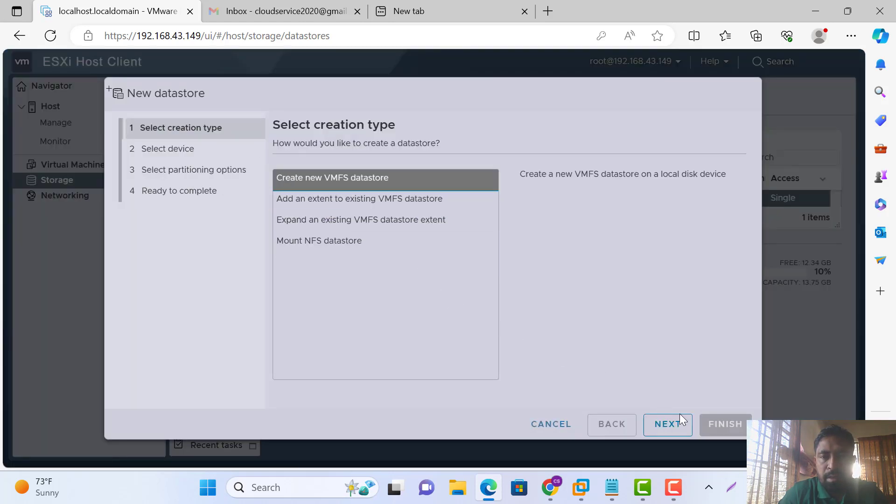
left_click(674, 432)
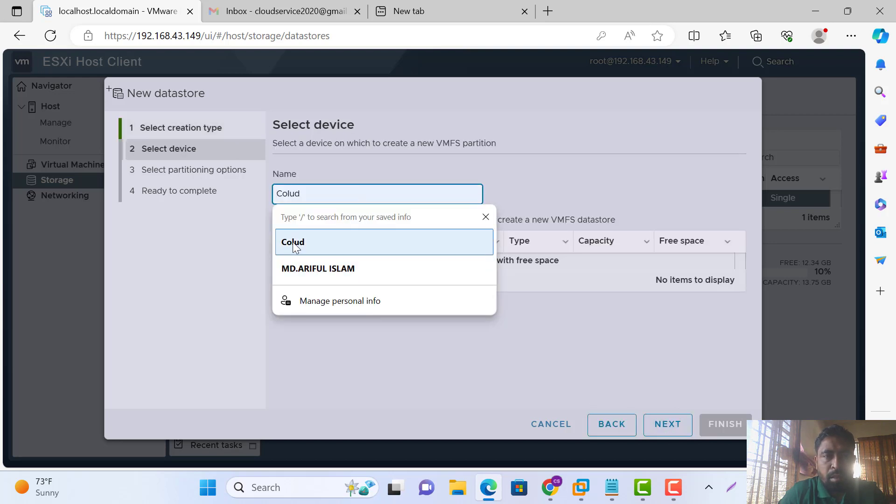
left_click(293, 242)
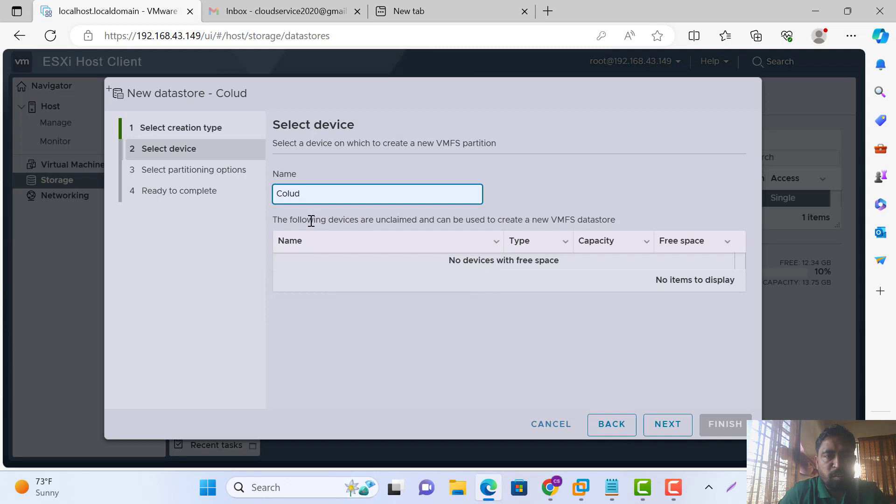
left_click(674, 432)
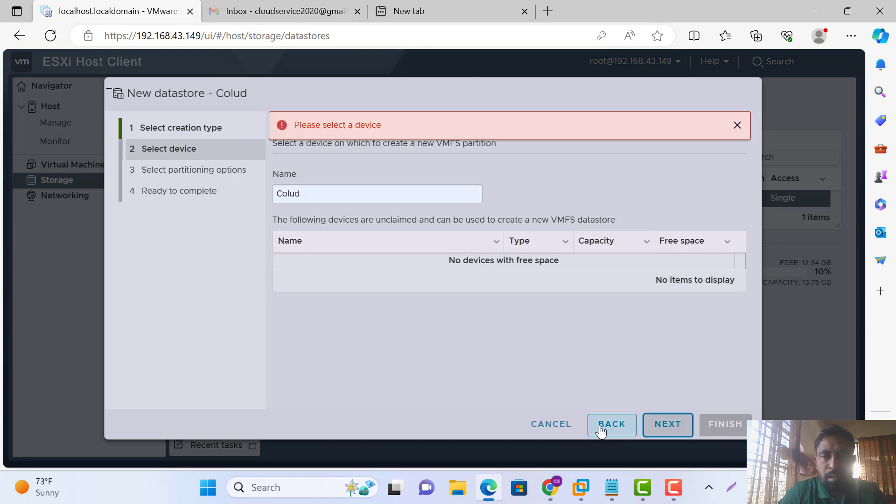
left_click(570, 425)
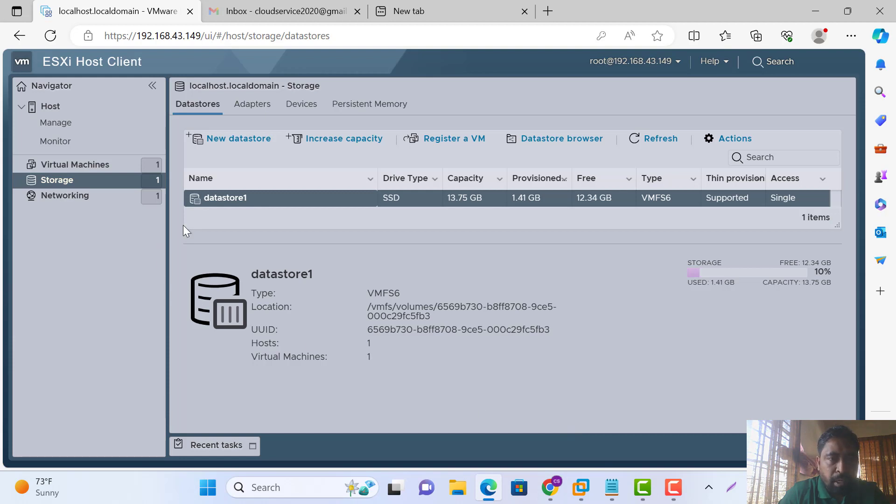
left_click(232, 200)
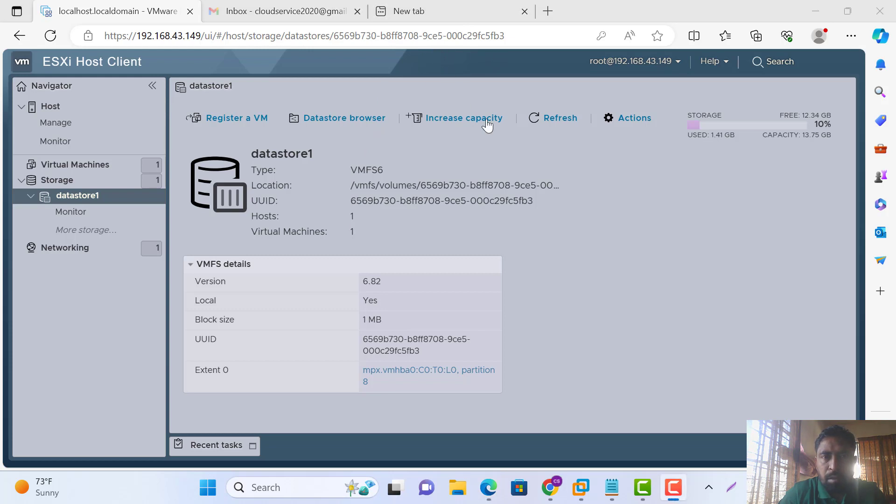
Look through datastore1's Actions menu and Monitor page, then open its datastore browser
left_click(636, 124)
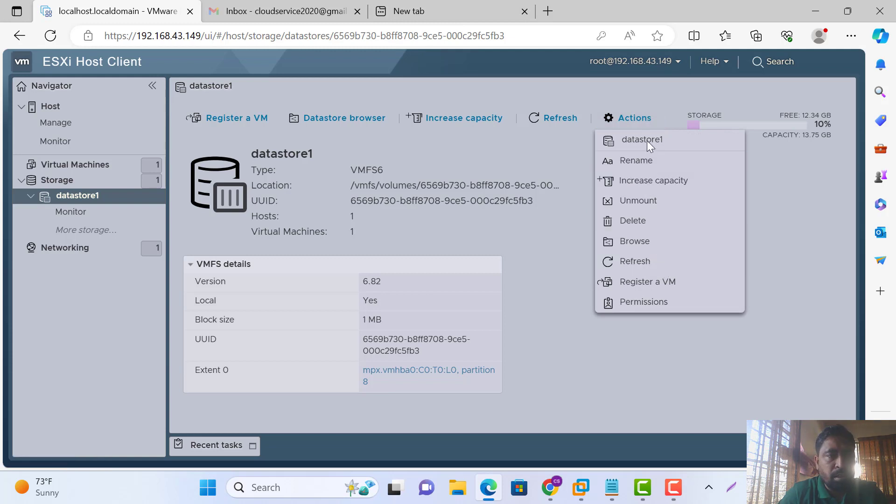
left_click(77, 213)
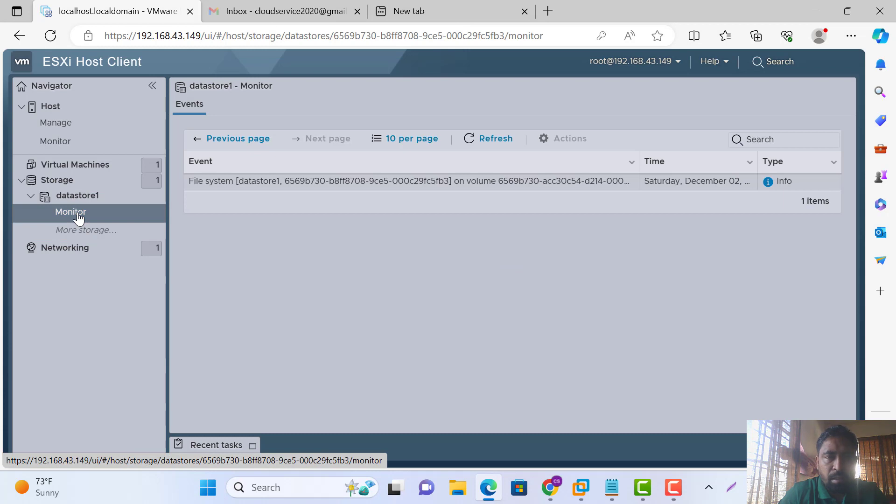
left_click(89, 203)
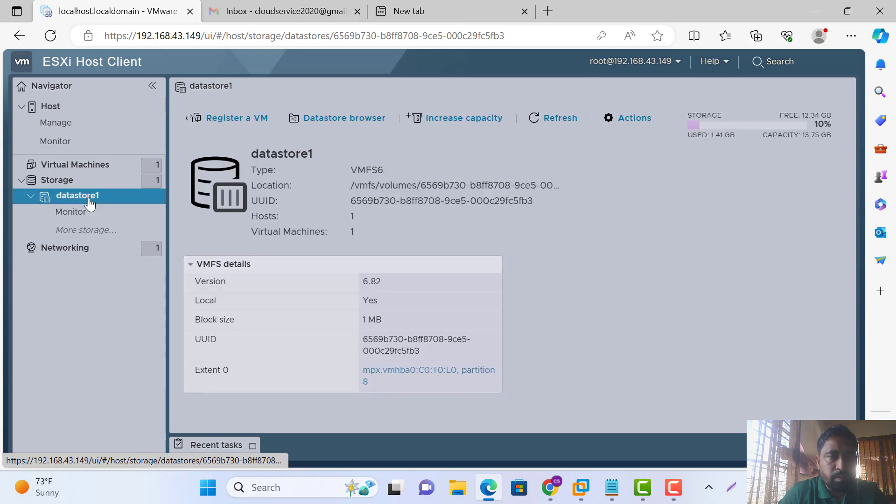
right_click(90, 203)
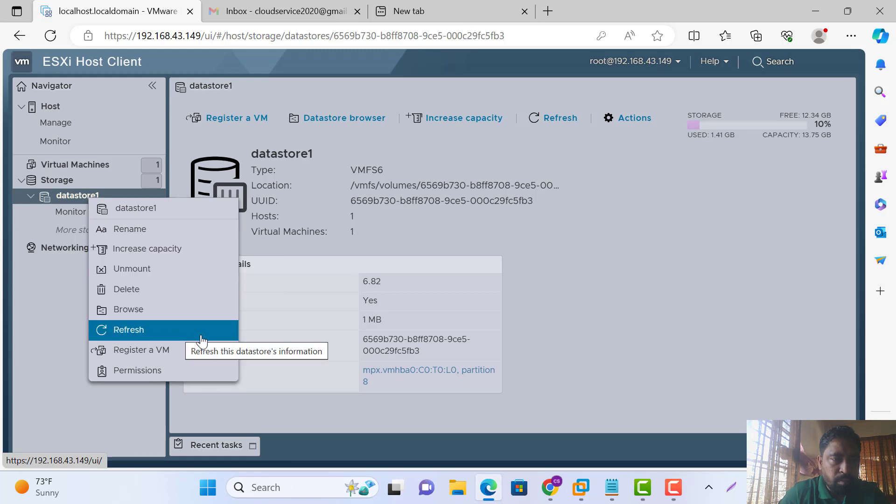
left_click(660, 287)
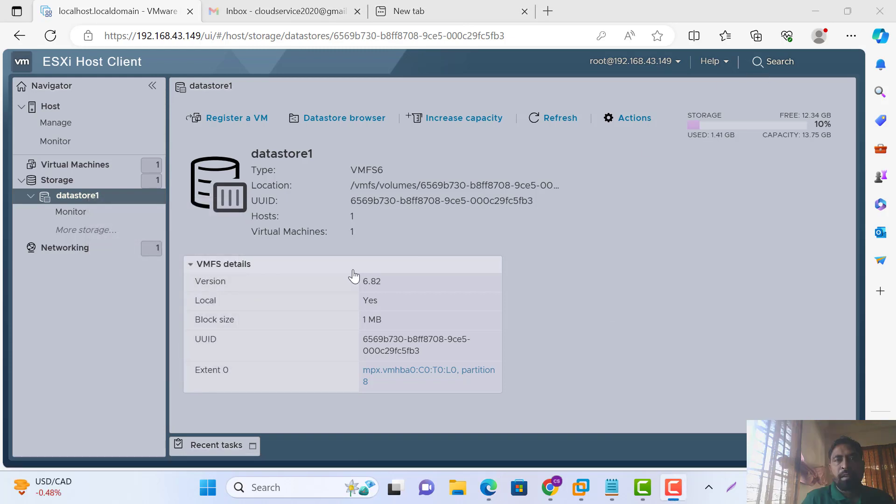
left_click(340, 121)
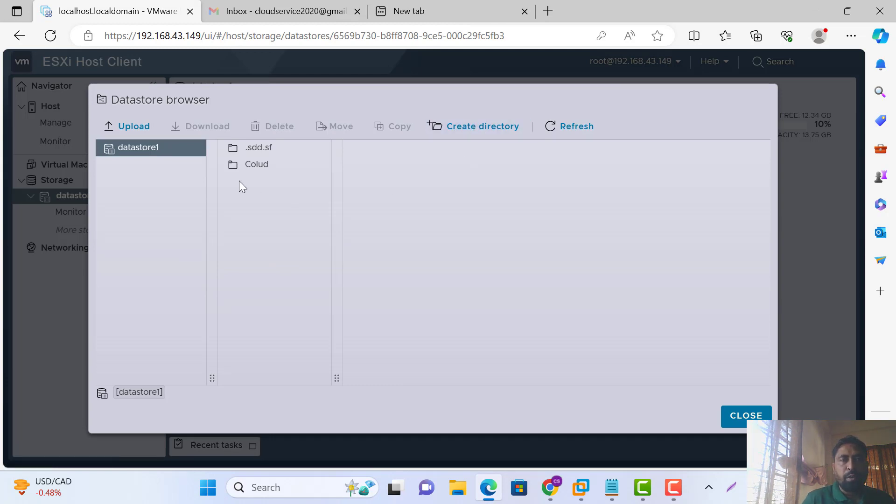
Select the Colud folder in the datastore browser and start a file upload
left_click(244, 168)
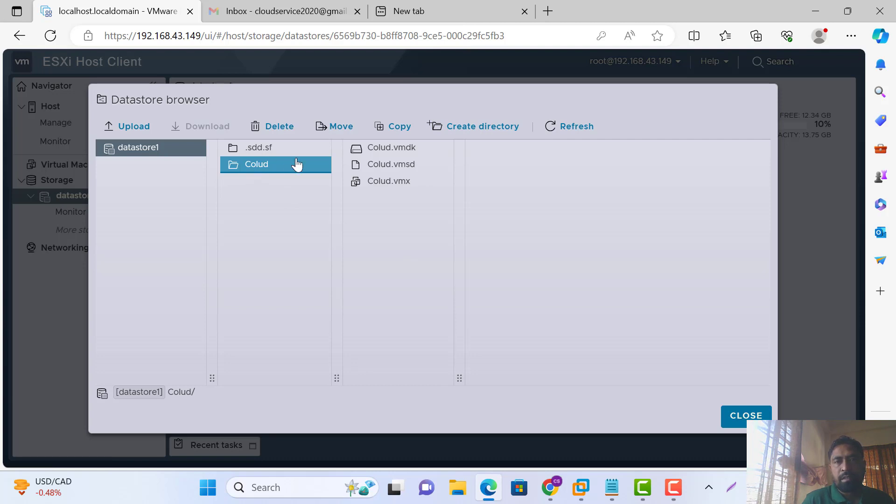
left_click(134, 127)
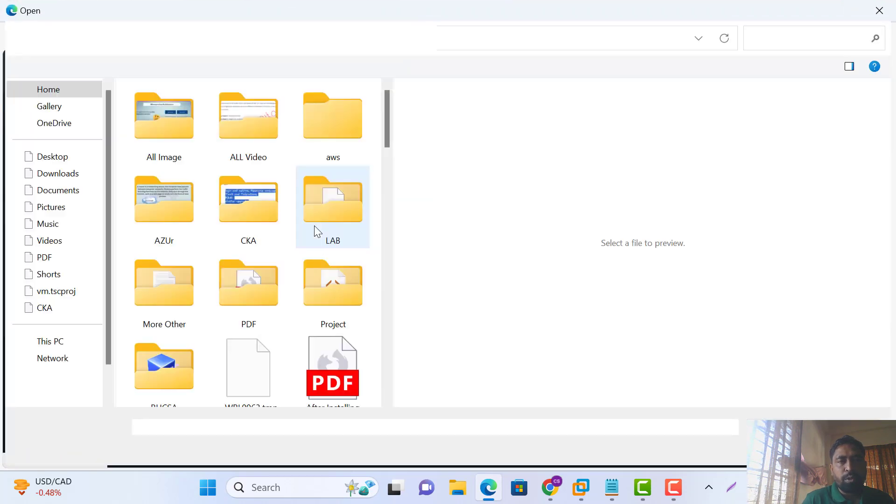
Upload CentOS-7-x86_64-Minimal-2009.iso from D:\Software\ISO into the Colud folder
scroll(202, 324, "down", 5)
left_click(75, 374)
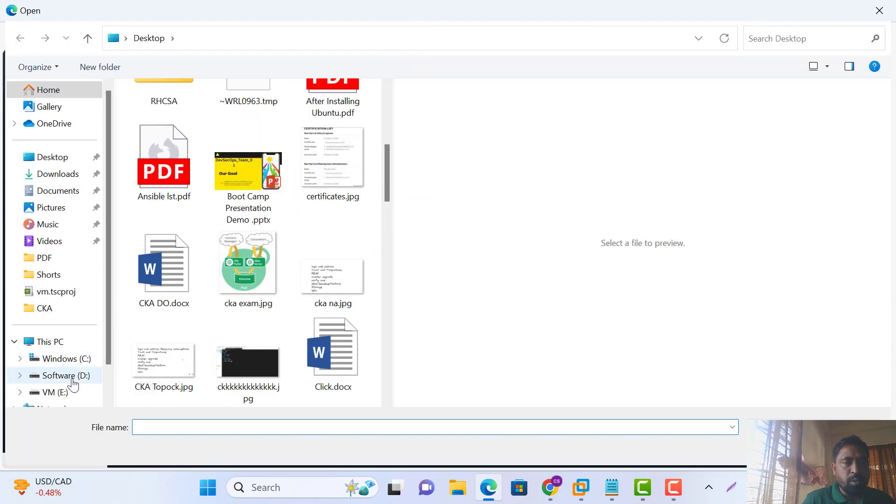
double_click(163, 157)
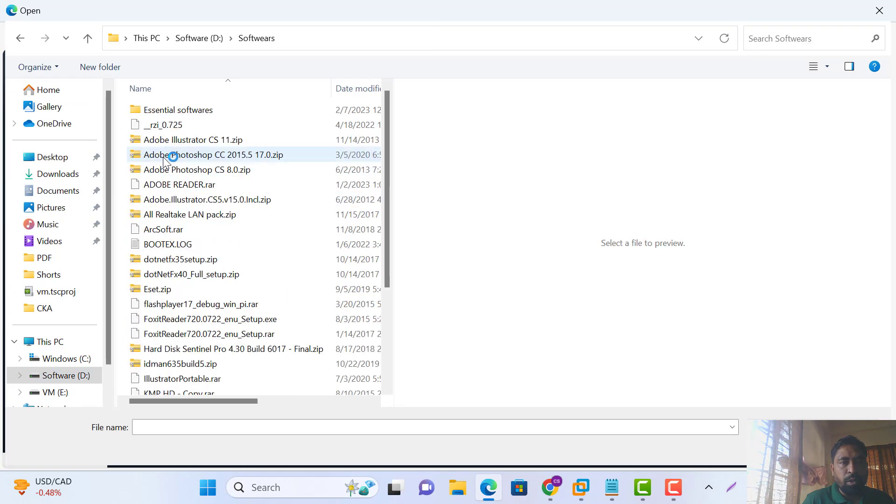
left_click(21, 40)
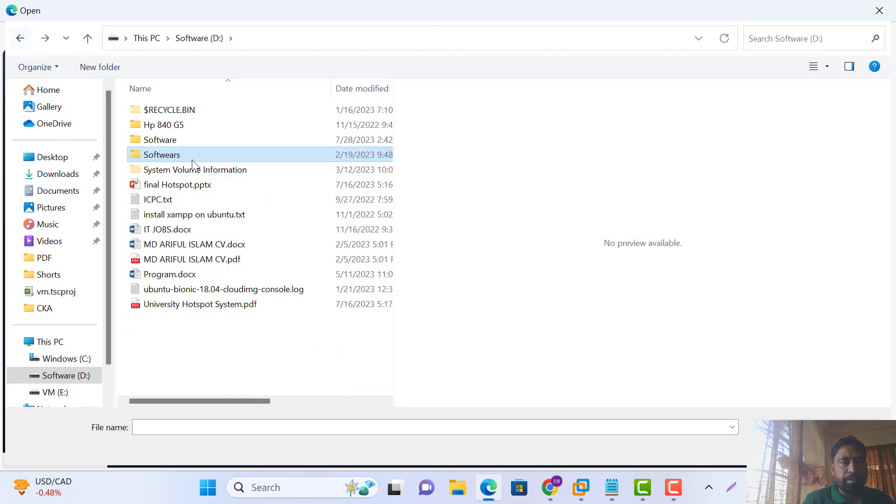
double_click(178, 141)
double_click(148, 123)
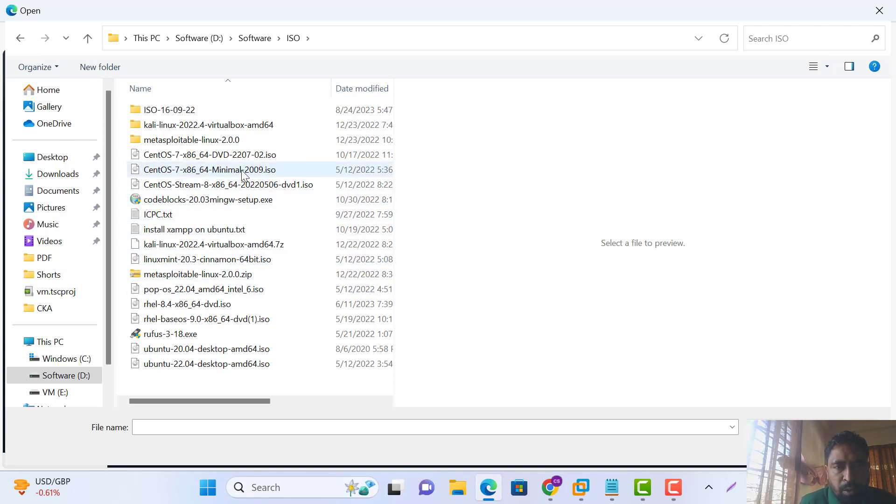
left_click(235, 171)
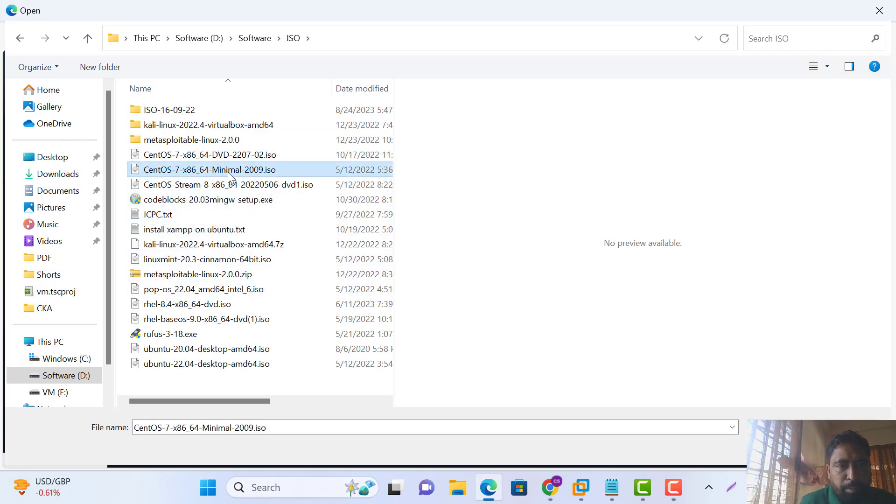
left_click(704, 452)
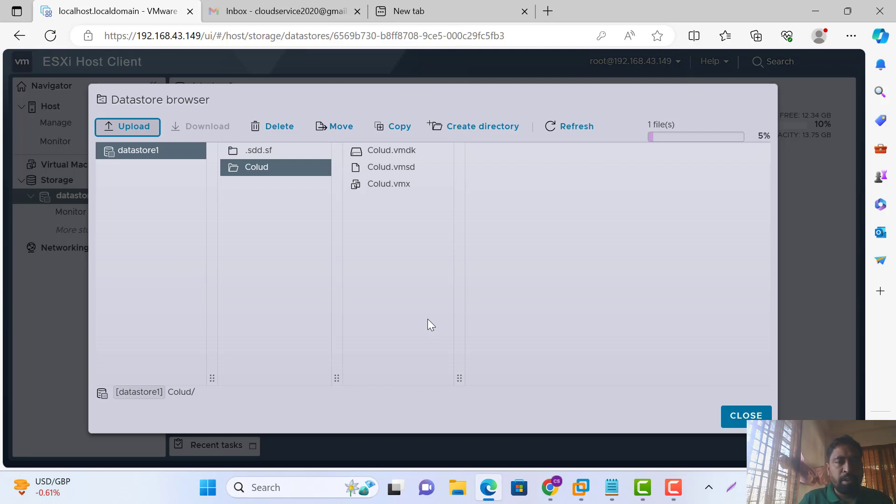
Refresh the Colud folder, check the uploaded 973 MB CentOS-7-x86_64-Minimal-2009.iso, and close the datastore browser
left_click(252, 173)
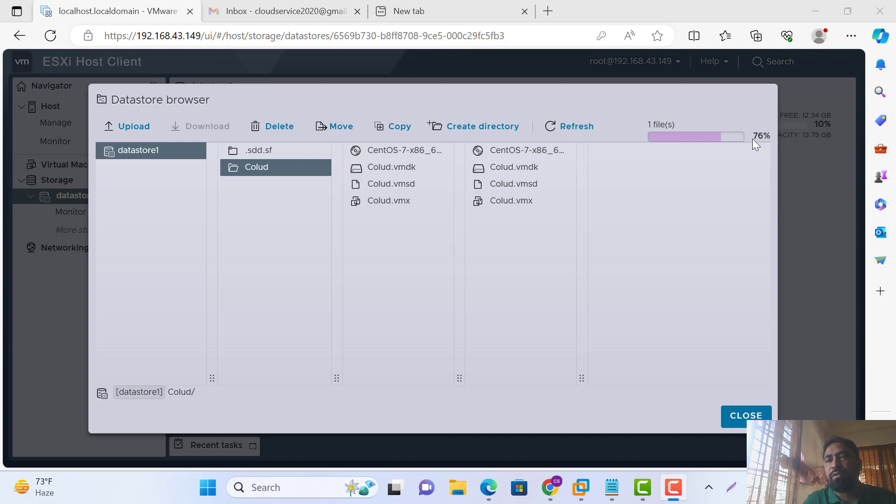
left_click_drag(756, 135, 766, 145)
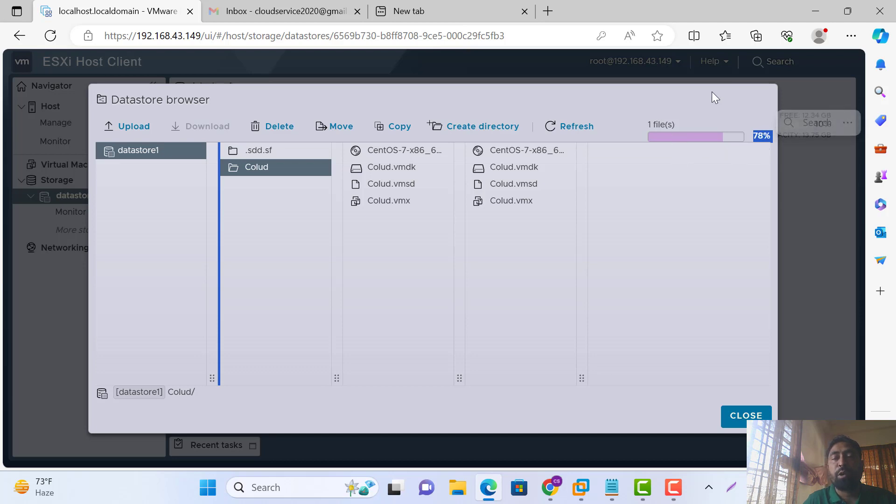
left_click(377, 150)
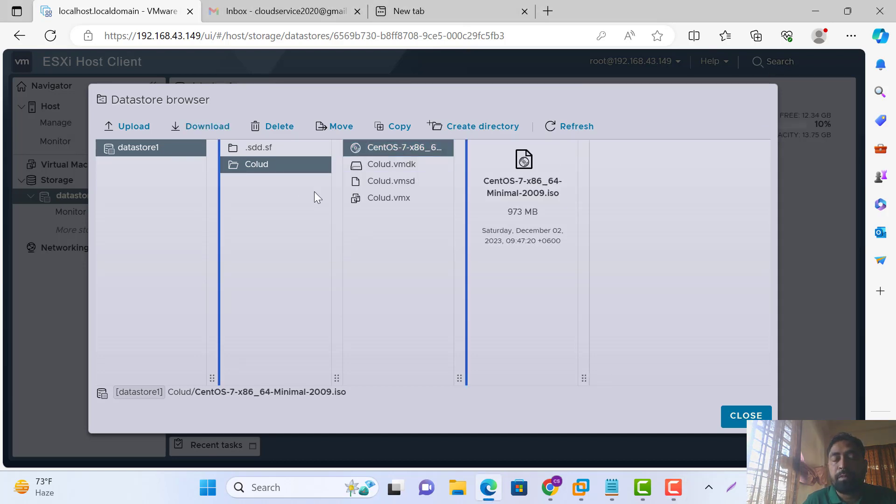
left_click(745, 423)
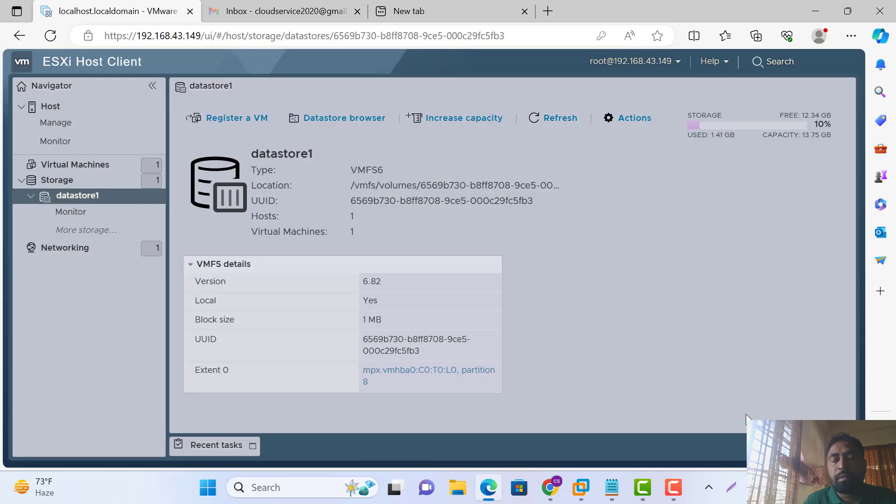
Select the Colud VM, open and cancel Edit notes, then open Colud's Edit settings
left_click(76, 173)
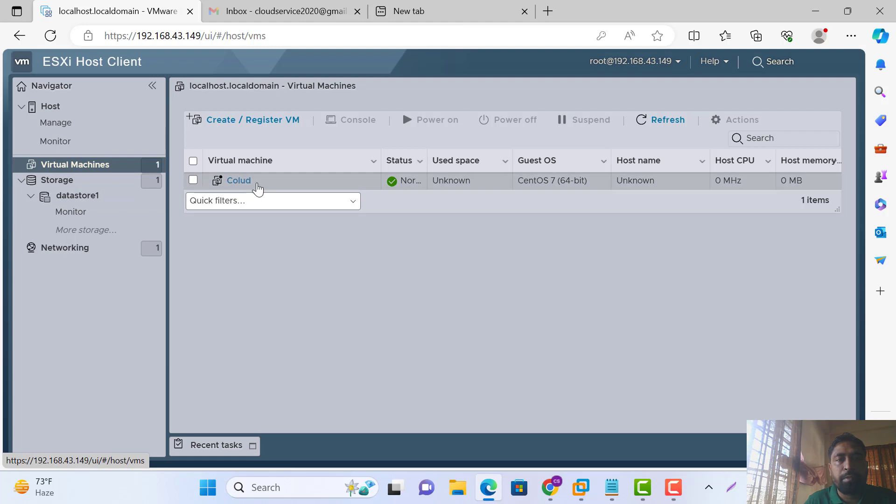
left_click(244, 182)
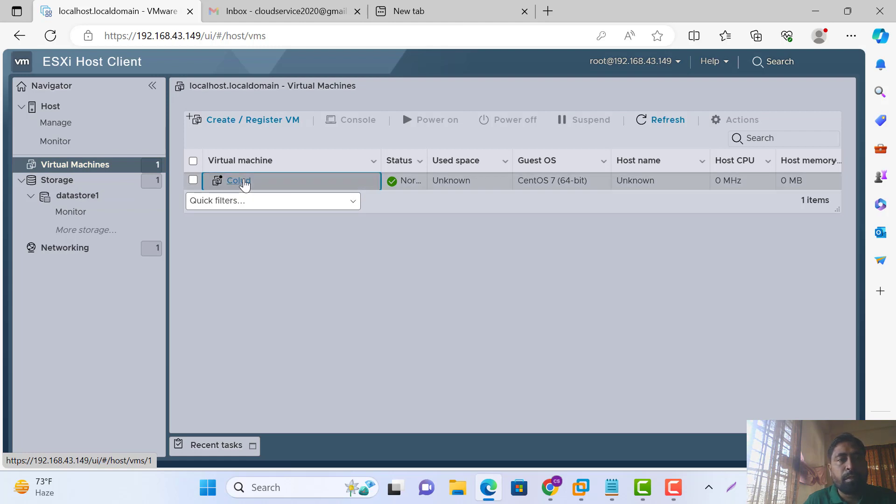
right_click(245, 259)
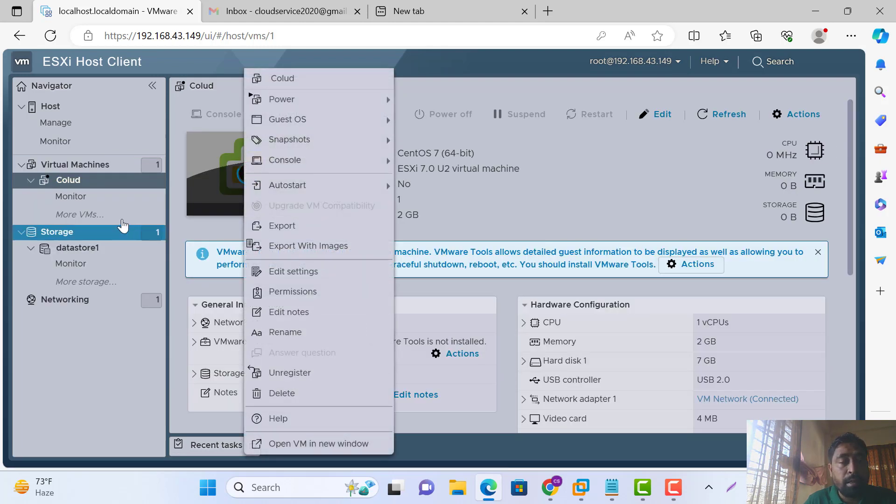
left_click(299, 315)
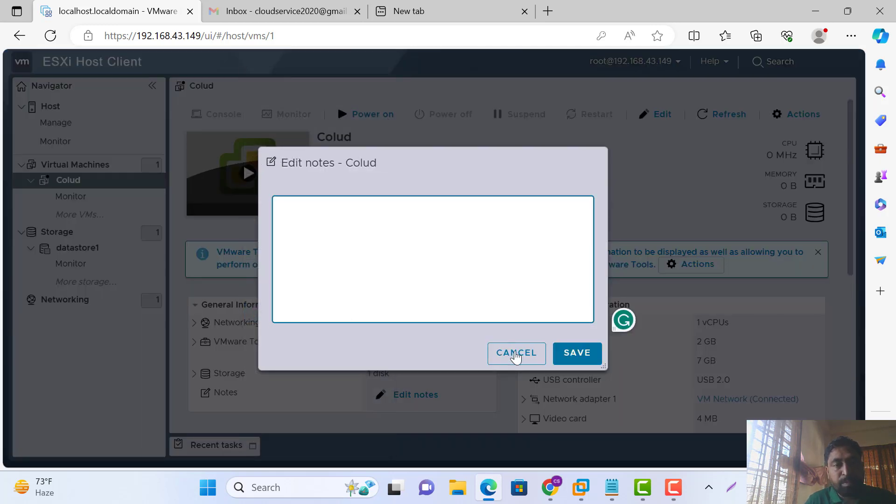
left_click(516, 354)
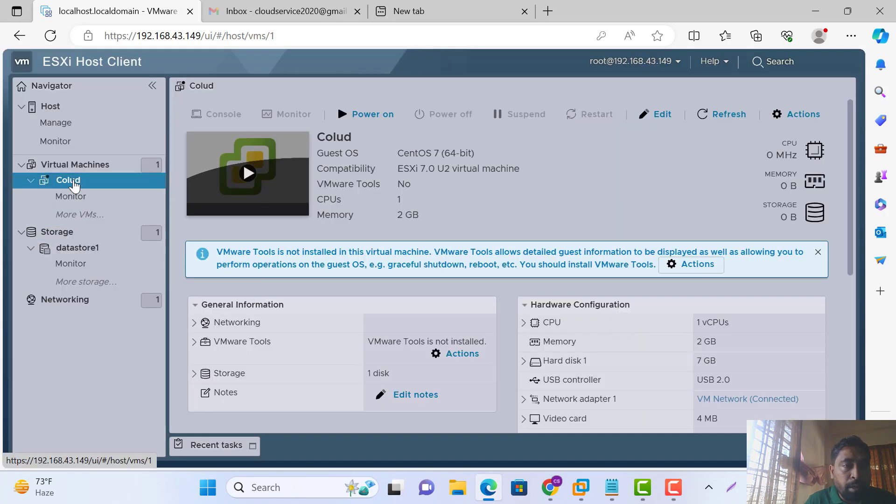
right_click(74, 187)
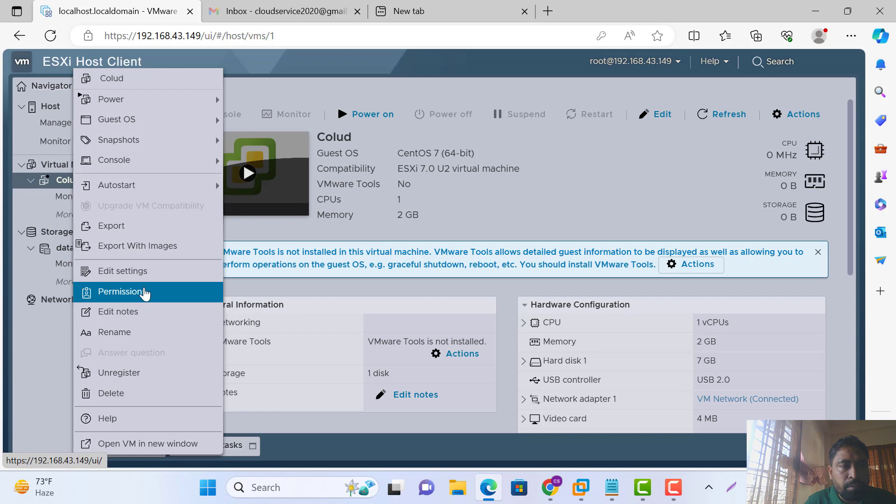
left_click(136, 272)
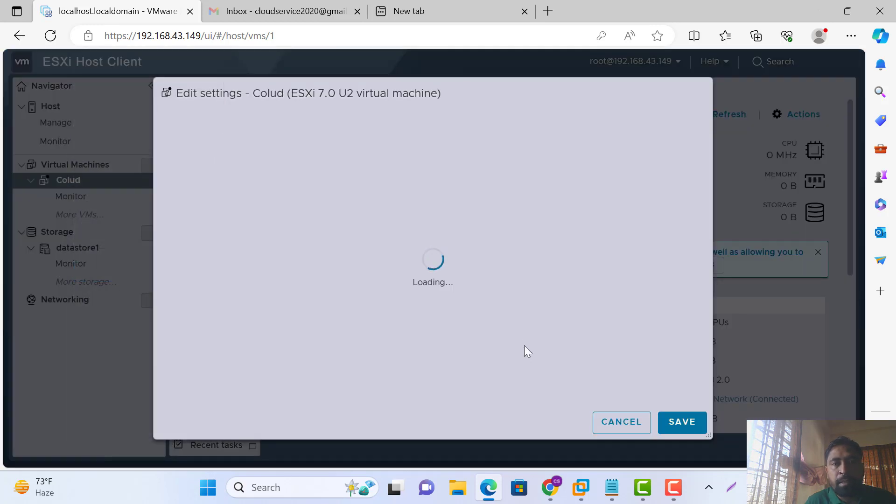
Set CD/DVD Drive 1 to the CentOS ISO in datastore1/Colud, save, and power on Colud
scroll(517, 325, "down", 3)
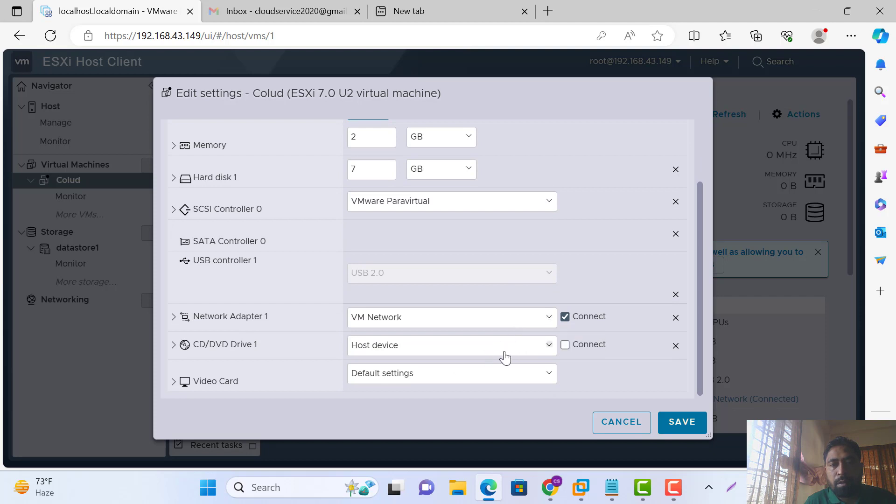
left_click(549, 346)
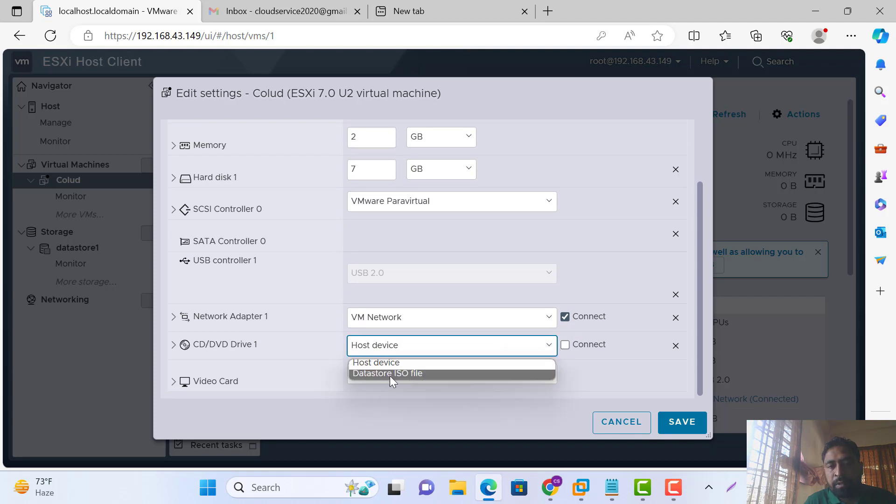
left_click(394, 376)
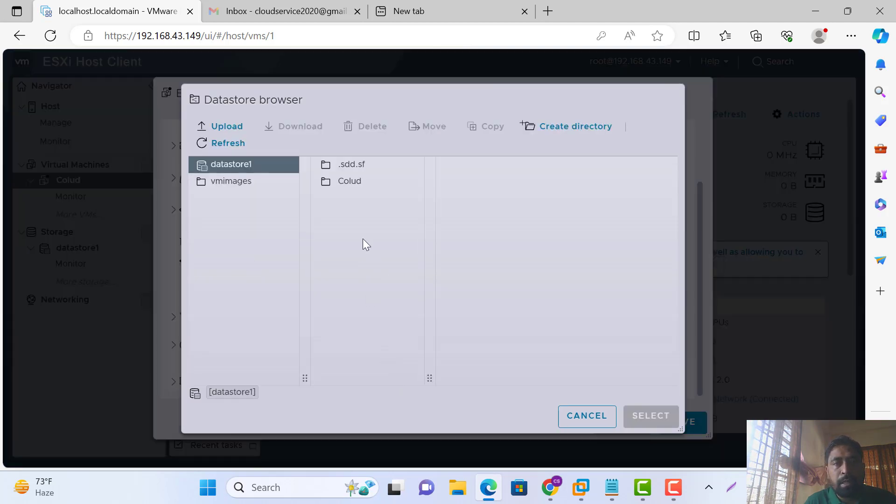
left_click(355, 189)
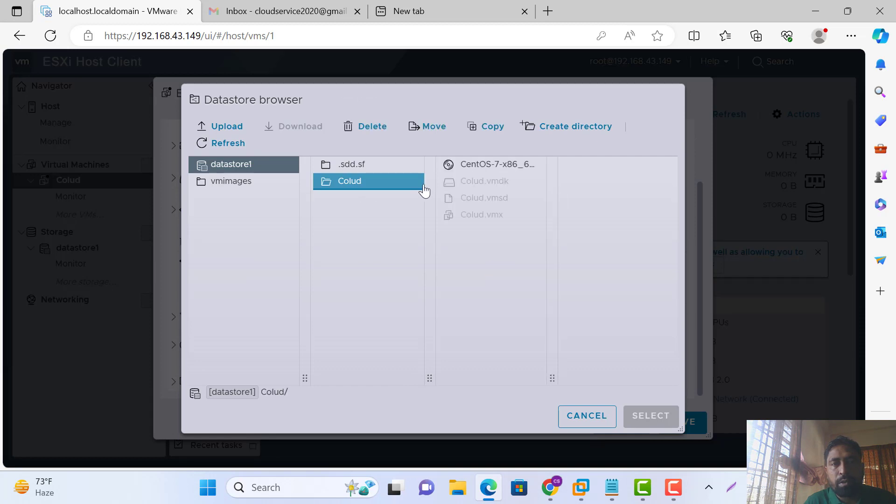
left_click(498, 169)
left_click(651, 416)
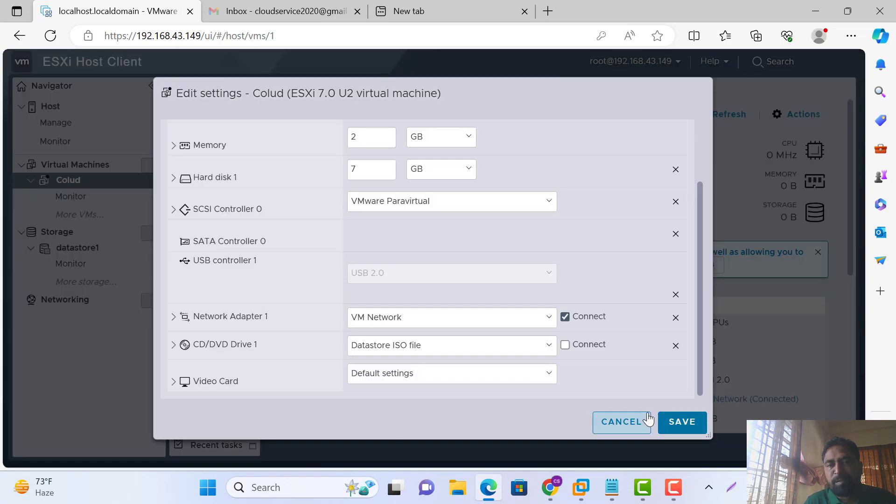
left_click(680, 430)
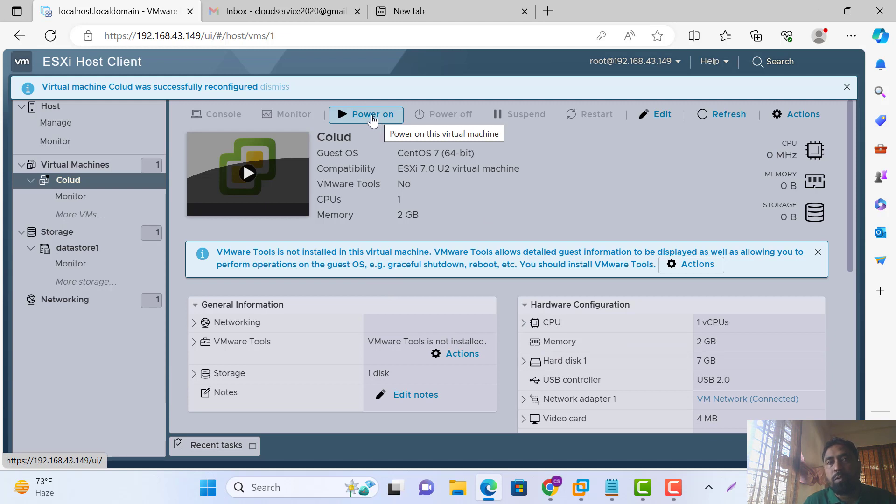
left_click(372, 118)
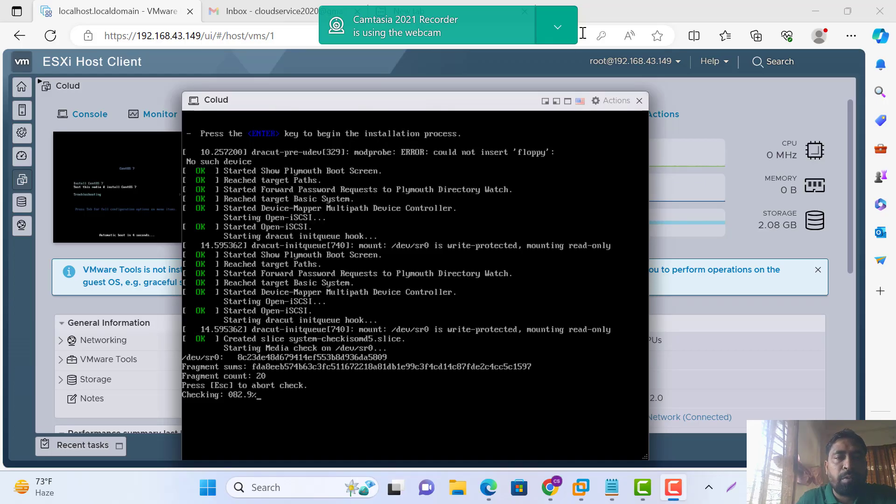
Reposition the Colud console and dismiss the webcam notification while the CentOS media check finishes
left_click_drag(474, 102, 469, 85)
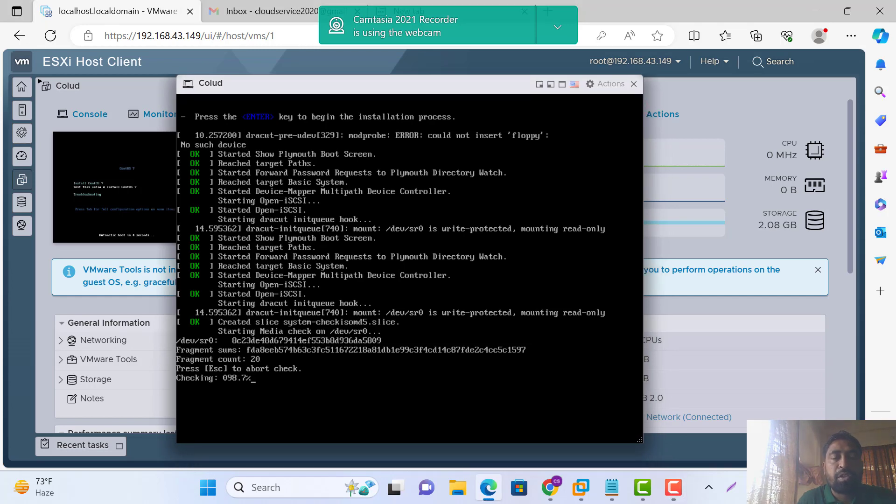
left_click(557, 26)
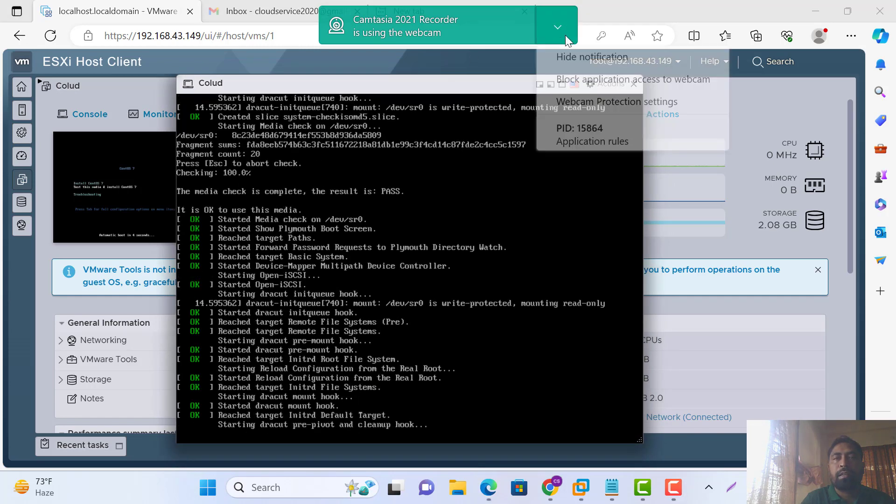
left_click(577, 57)
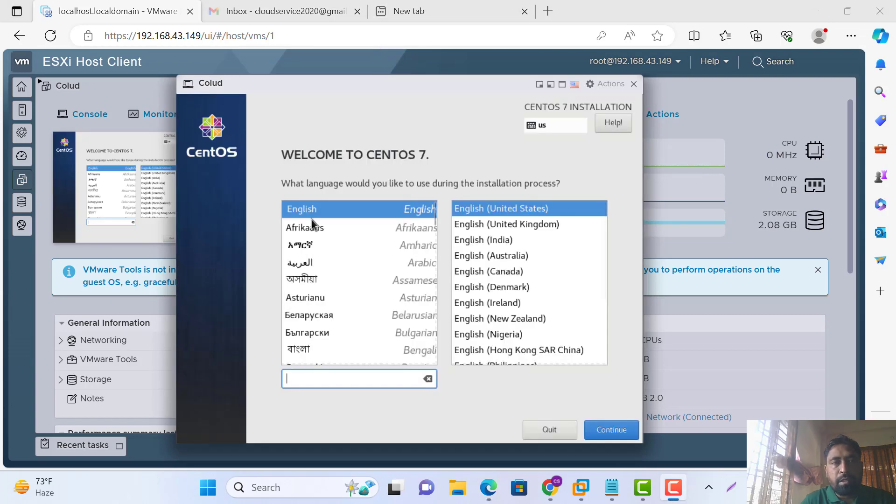
Continue with English, then choose Region Asia and City Dhaka under Date & Time
left_click(611, 432)
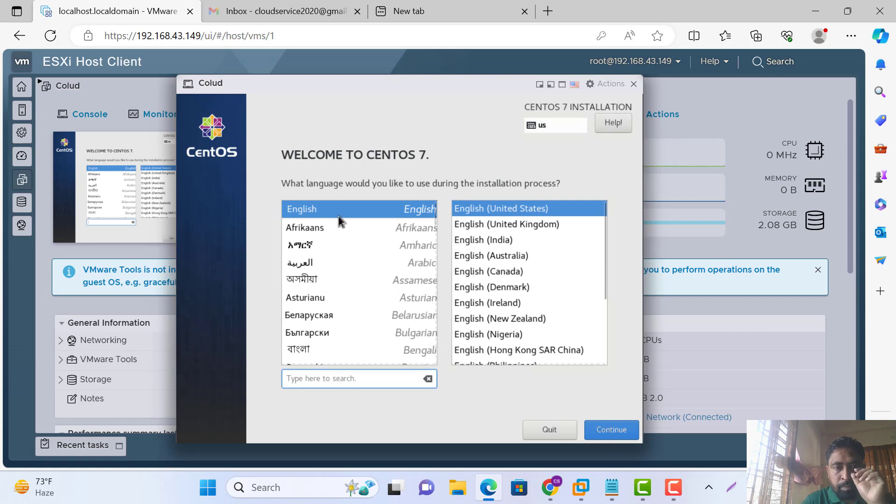
left_click(612, 430)
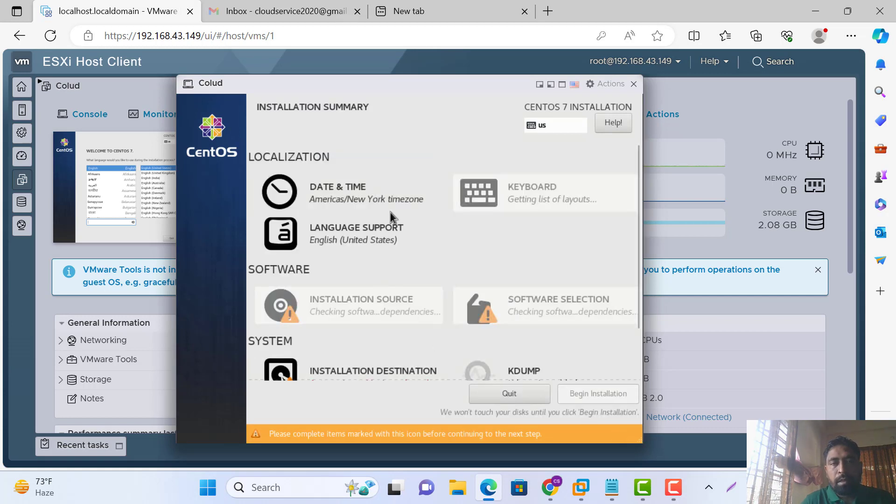
left_click(376, 202)
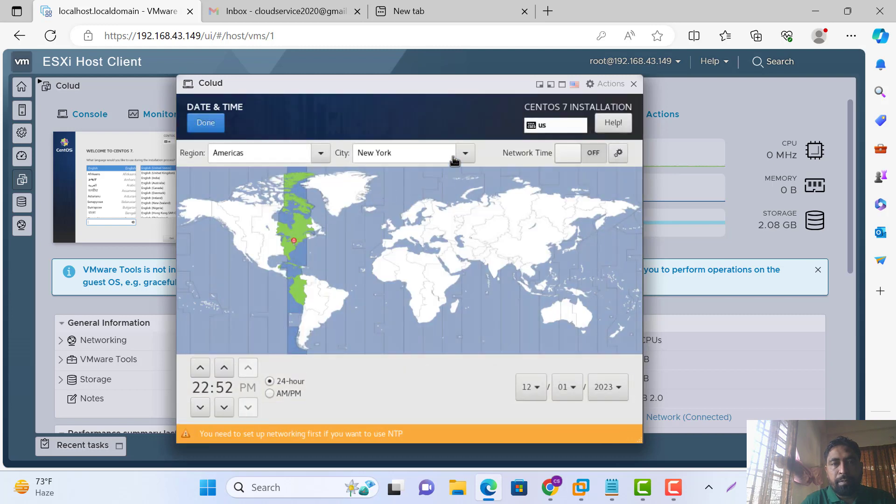
left_click(320, 156)
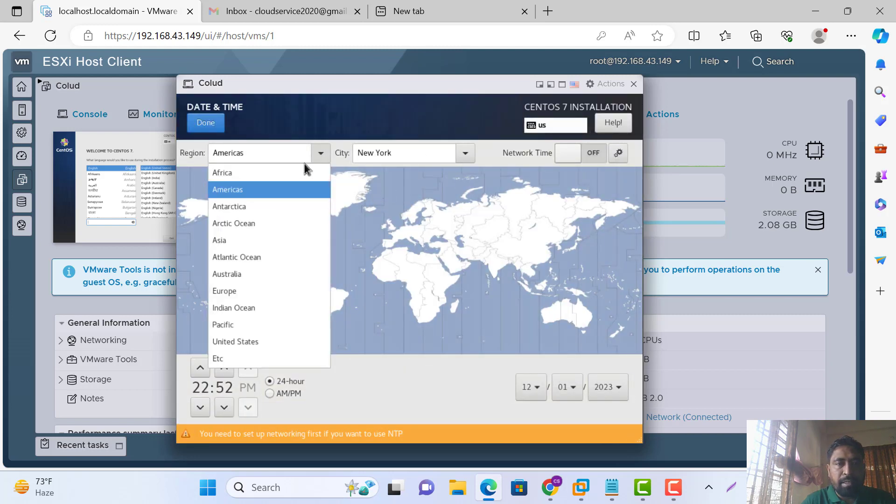
left_click(243, 241)
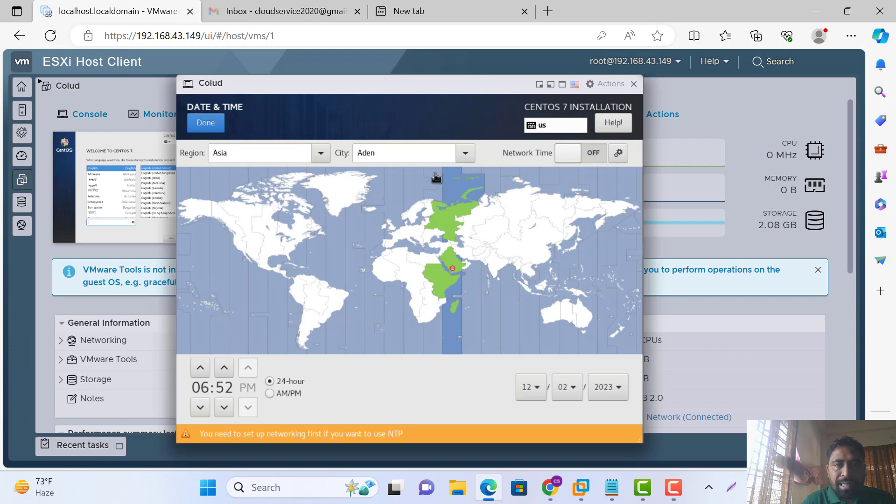
left_click(466, 153)
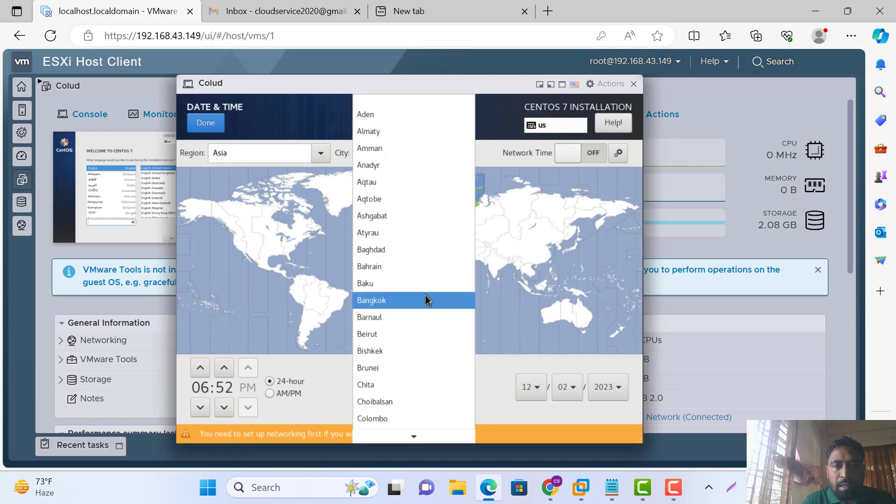
scroll(423, 296, "down", 1)
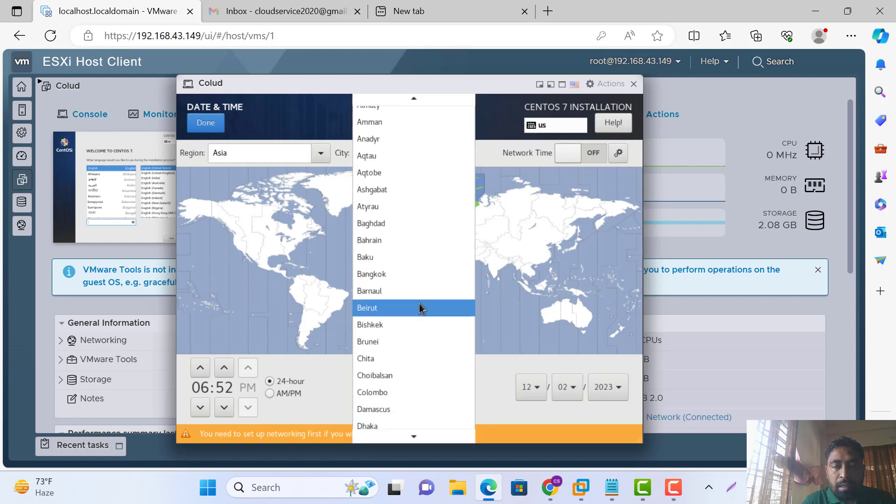
left_click(382, 425)
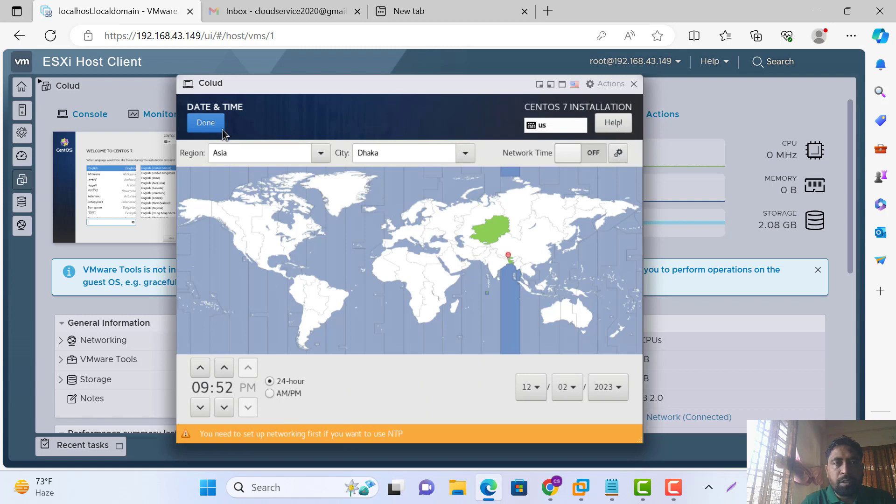
left_click(206, 123)
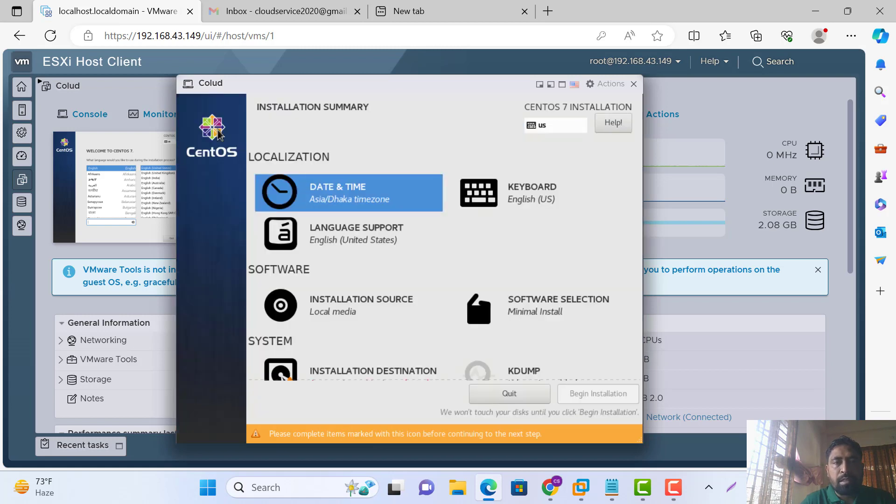
Confirm the 7168 MiB virtual disk as installation destination and begin the installation
scroll(555, 317, "down", 3)
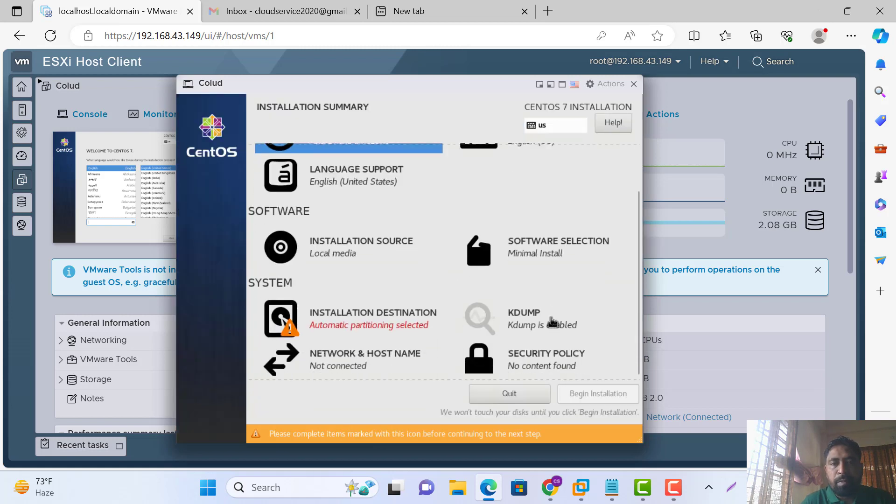
left_click(367, 325)
left_click(257, 244)
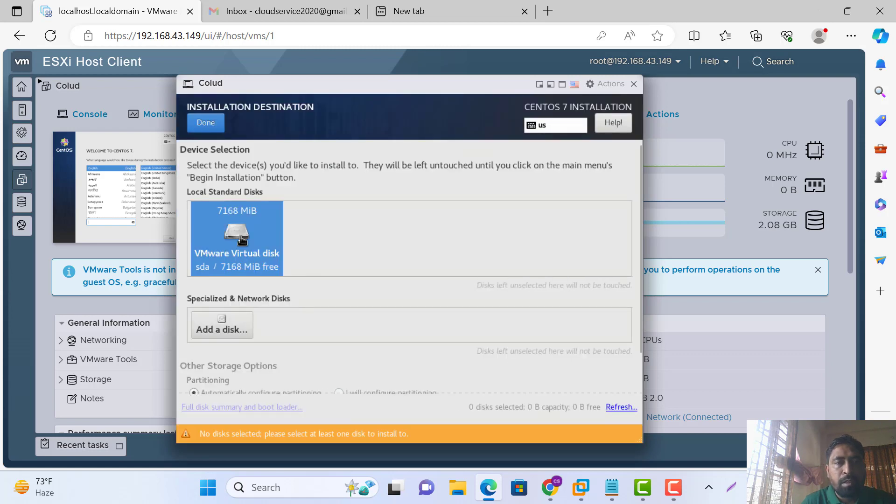
left_click(220, 124)
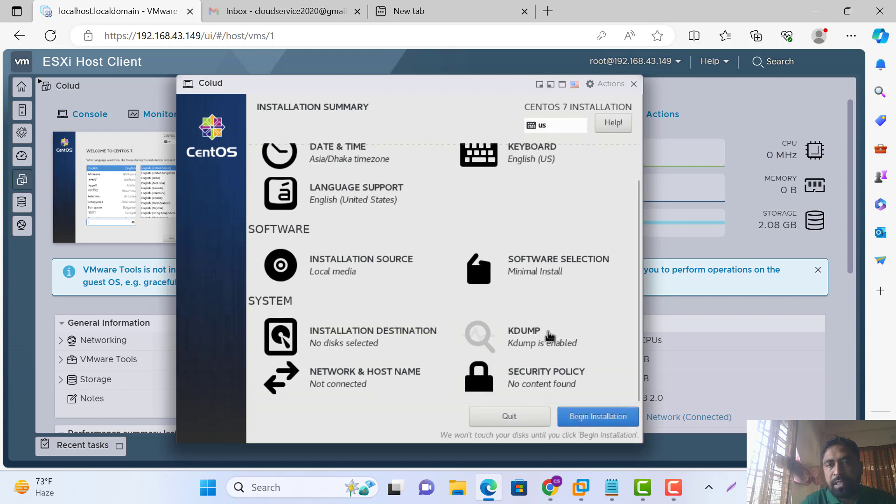
left_click(585, 417)
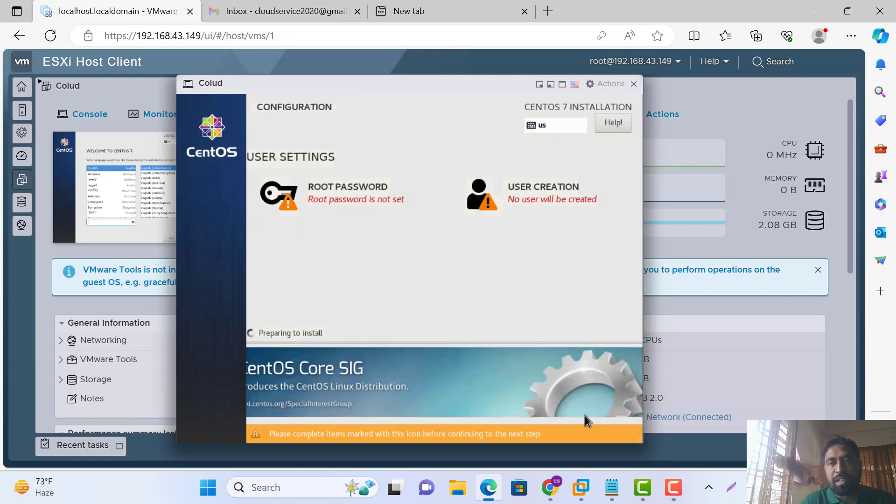
Set and confirm the root password, accepting it despite being short
left_click(341, 196)
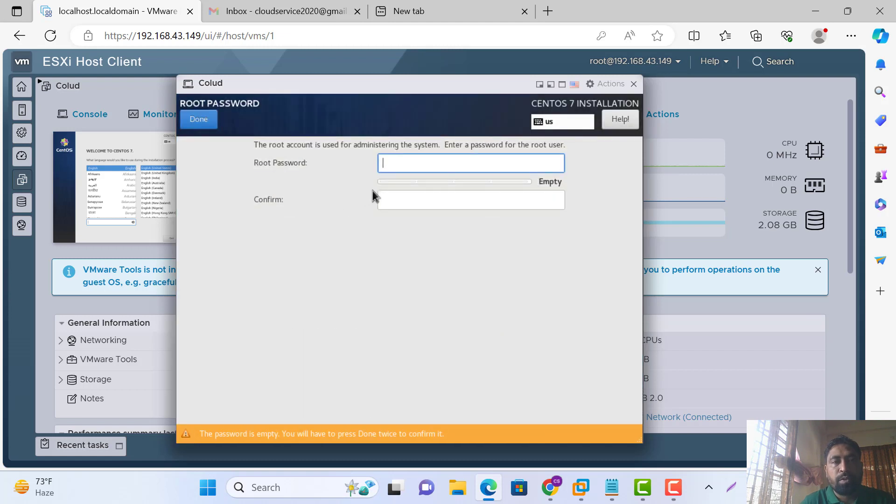
type("••")
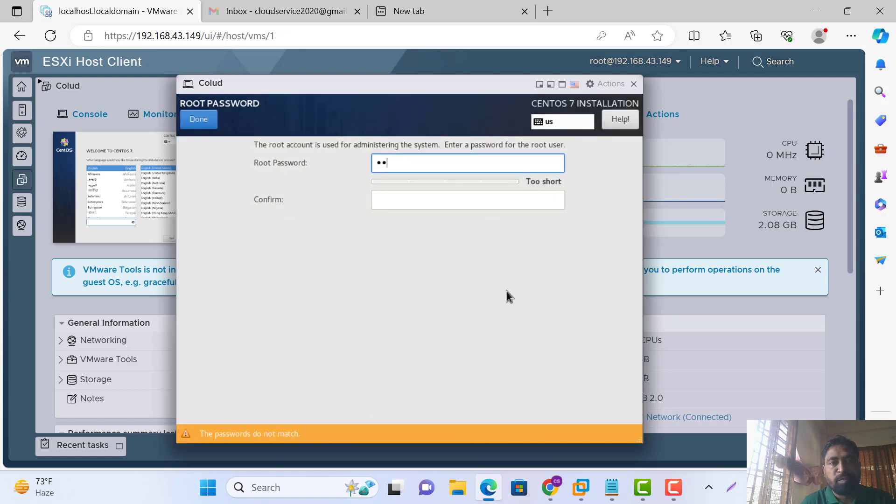
left_click(405, 203)
type("••")
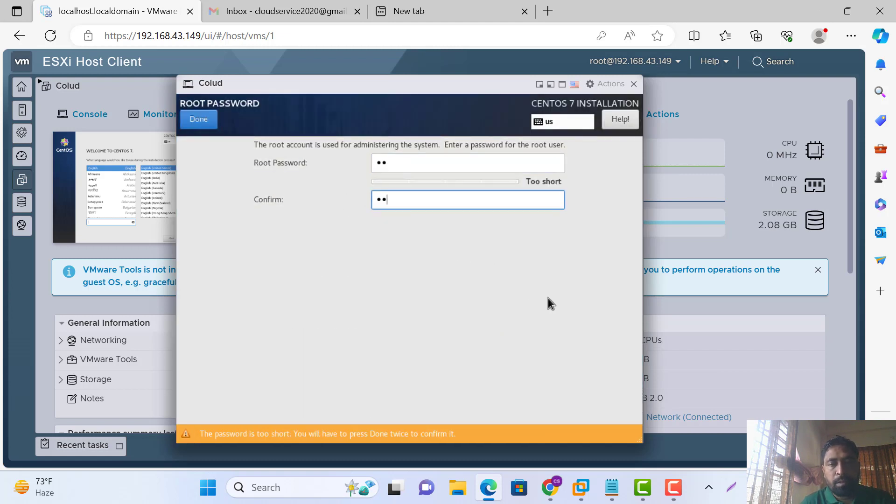
left_click(201, 123)
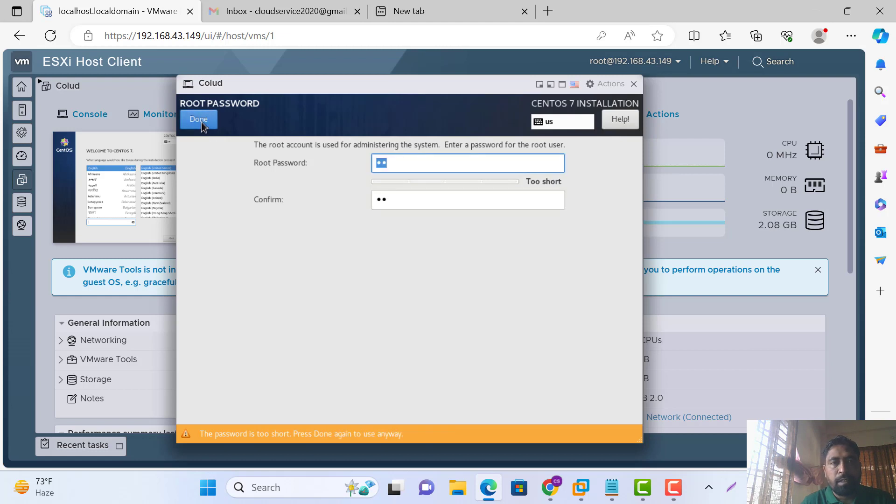
left_click(202, 124)
Create user 'silent' with a confirmed password, accepting the short-password warning
left_click(550, 202)
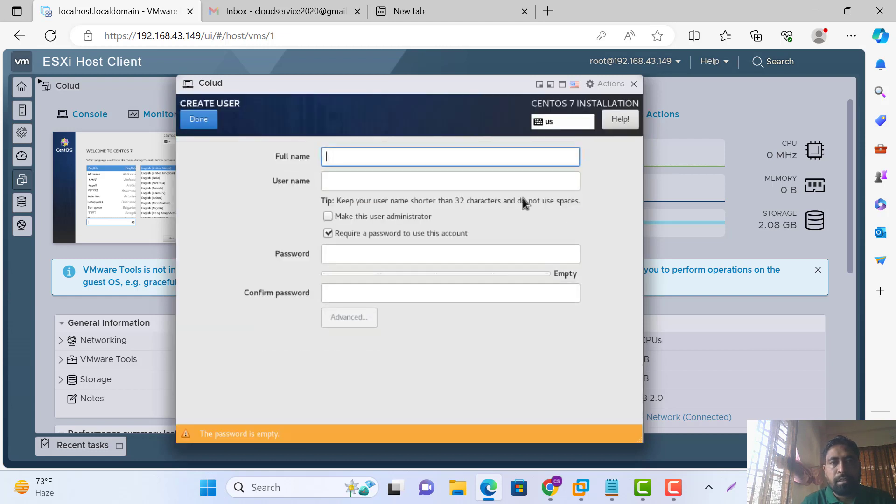
type("s")
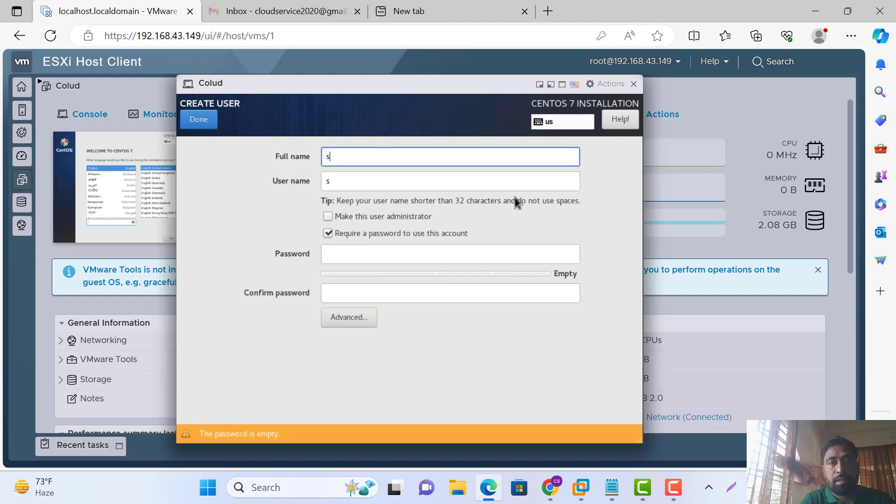
type("ilent")
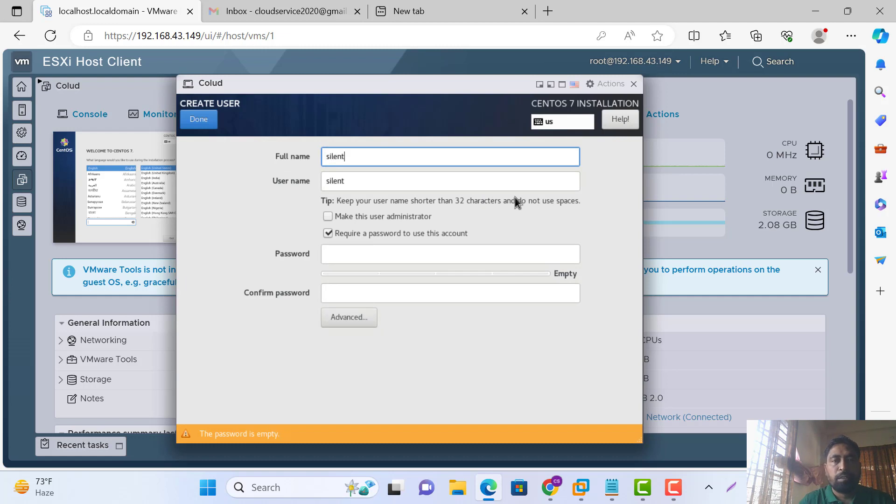
left_click(386, 256)
type("12")
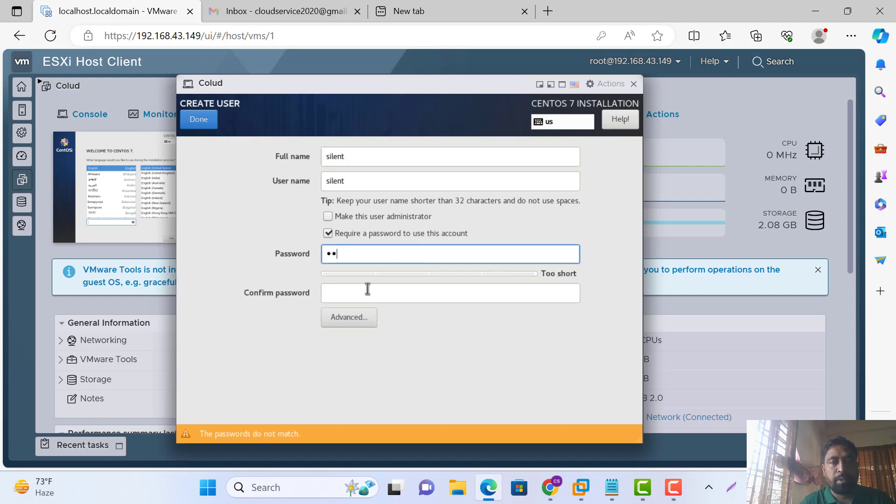
left_click(345, 302)
type("12")
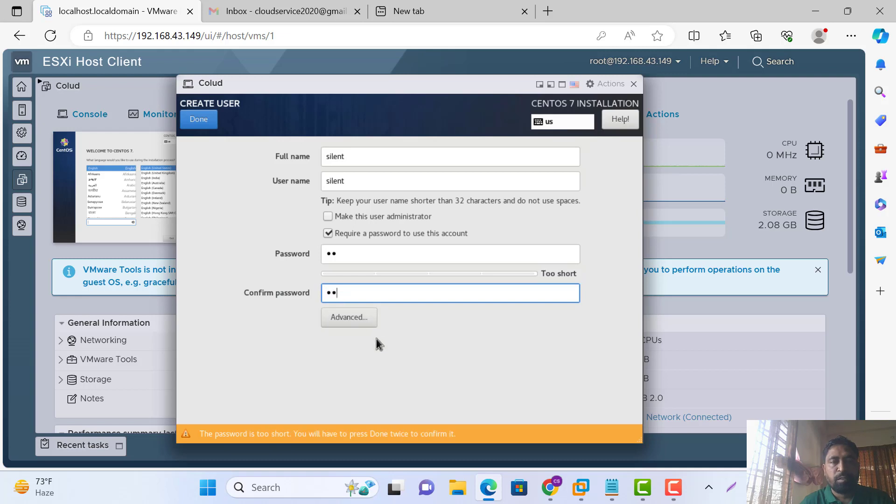
left_click(194, 121)
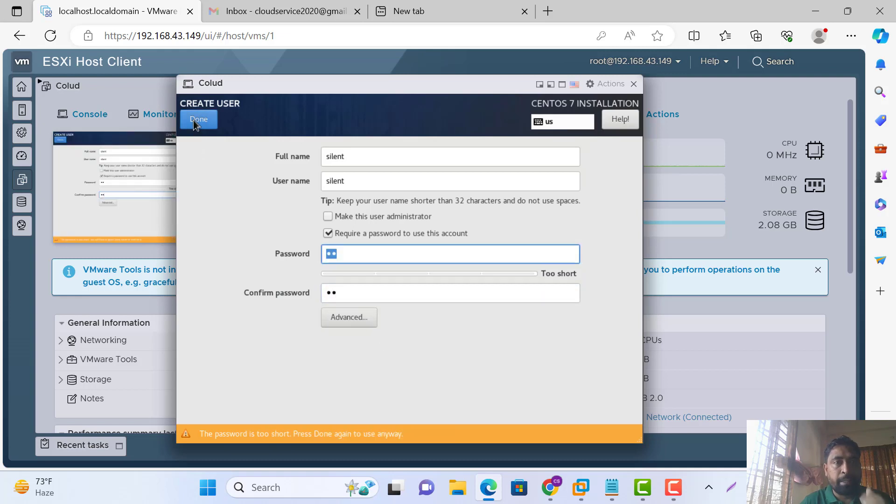
left_click(194, 121)
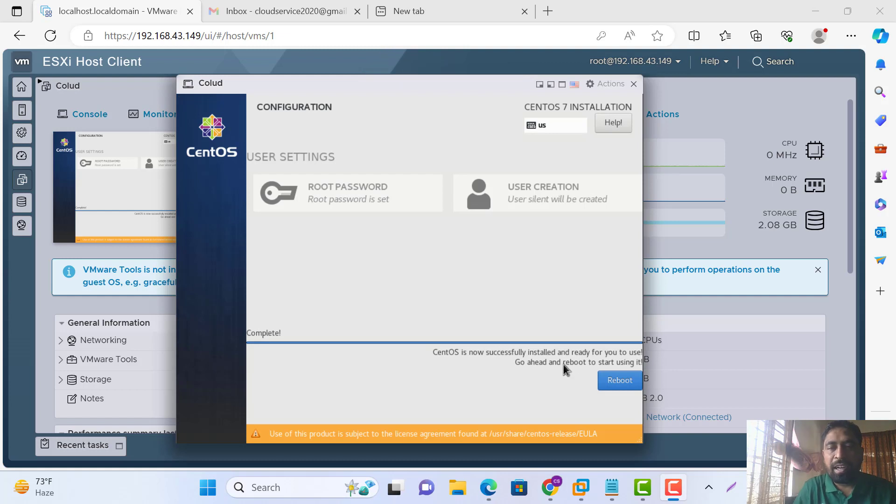
Reboot the installed CentOS to its login prompt and close the Colud console window
left_click(618, 382)
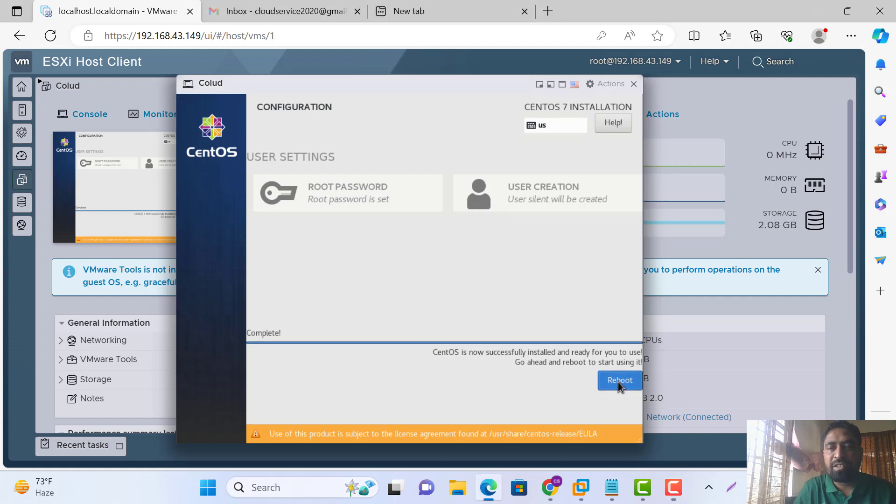
left_click(618, 382)
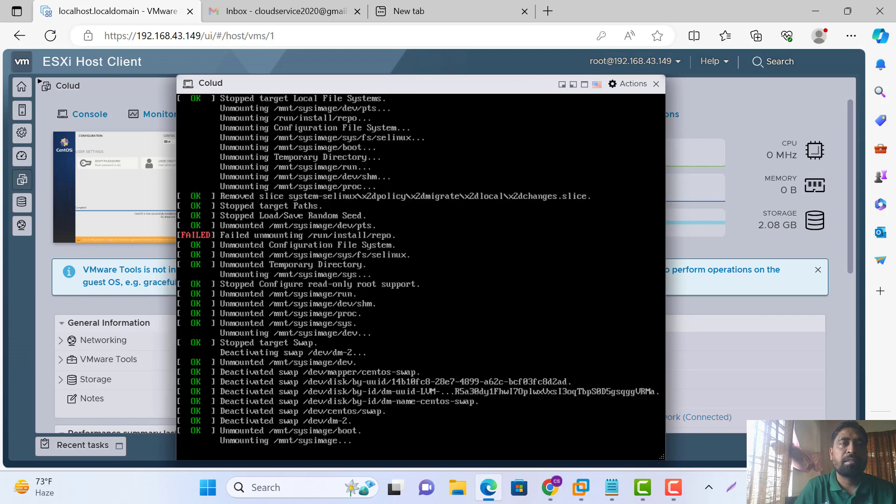
left_click(378, 41)
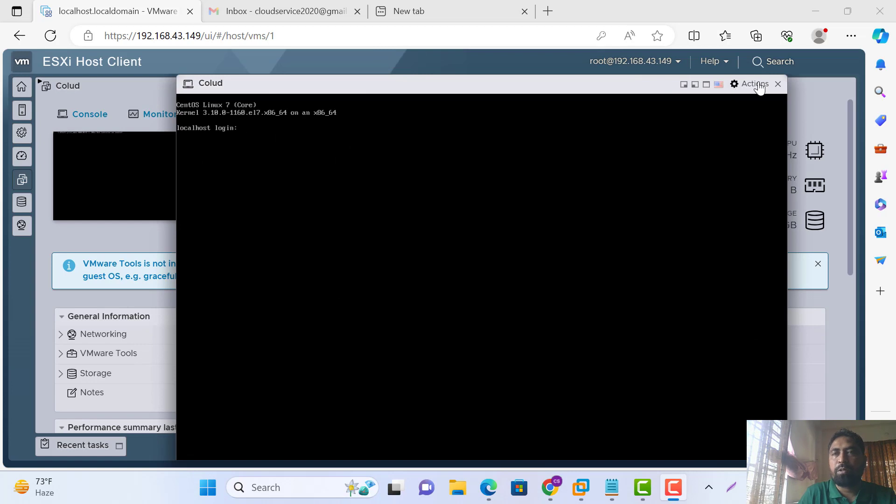
left_click(778, 84)
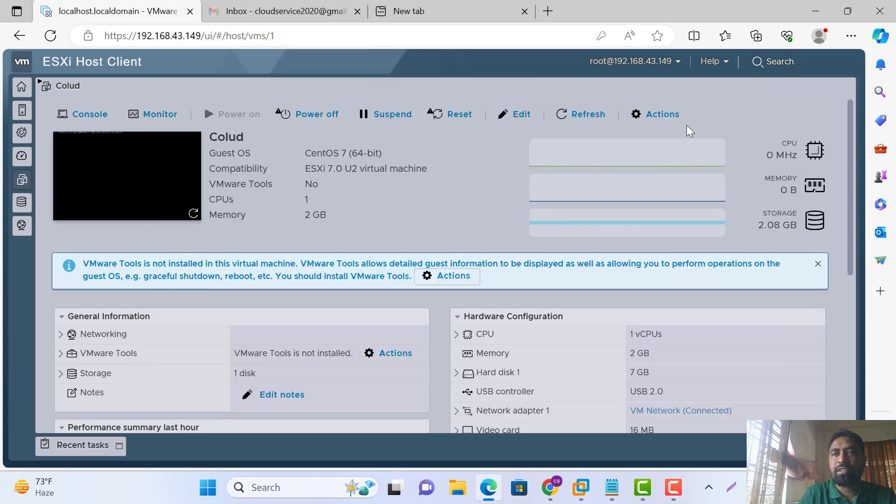
Launch Colud's remote console and let the browser open it in VMware Workstation
left_click(85, 117)
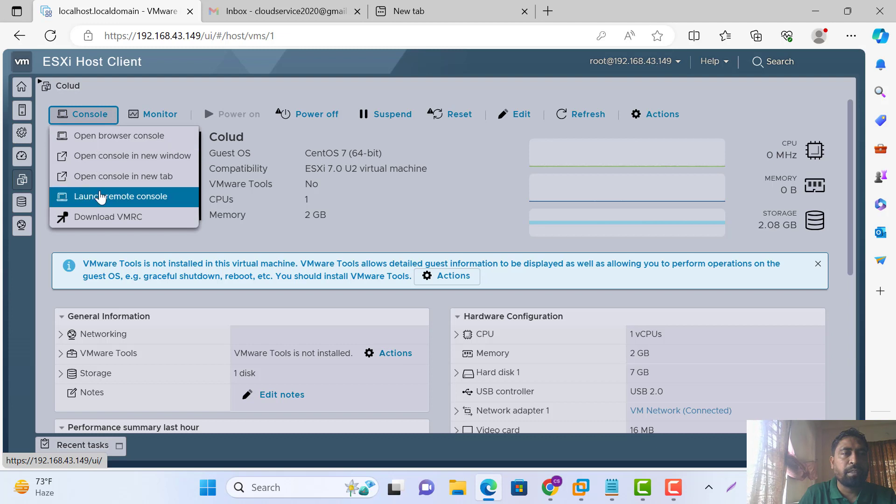
left_click(168, 205)
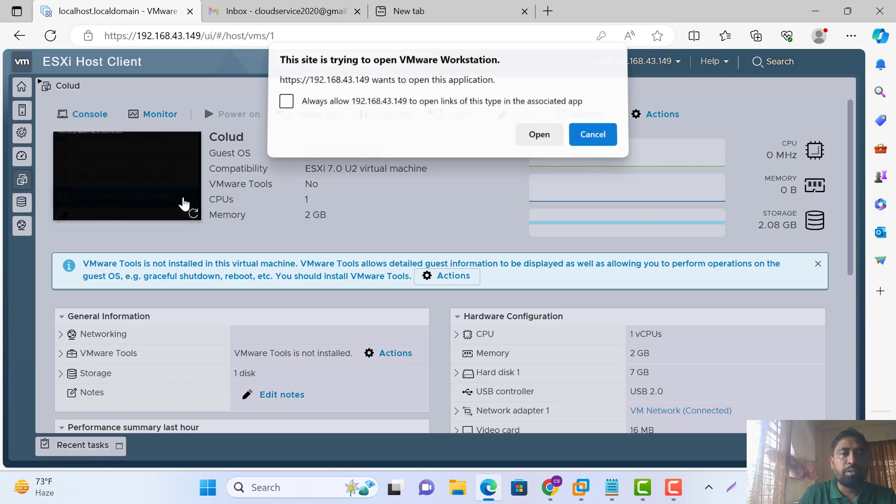
left_click(539, 139)
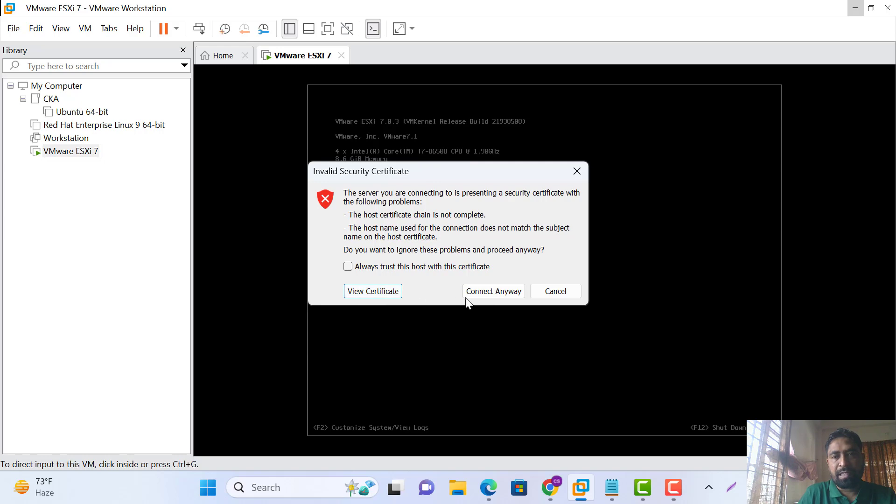
Dismiss Workstation's Invalid Security Certificate warning and return to ESXi Host Client in Edge
left_click(577, 171)
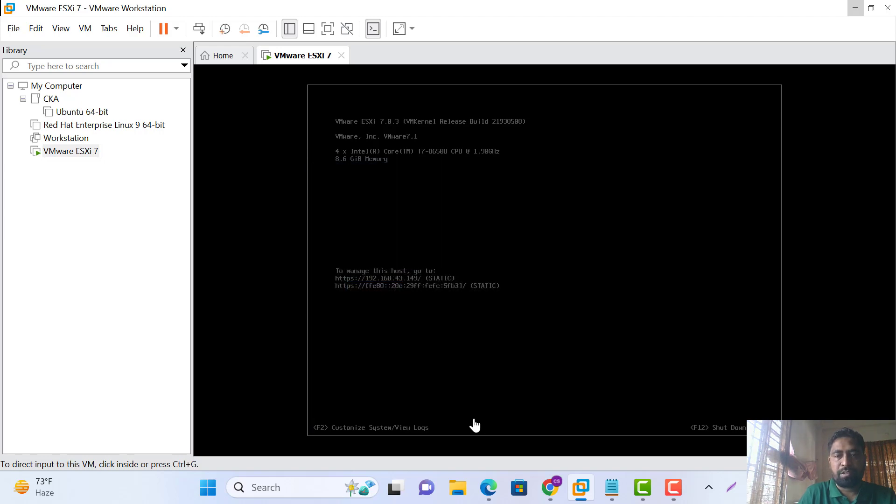
left_click(499, 494)
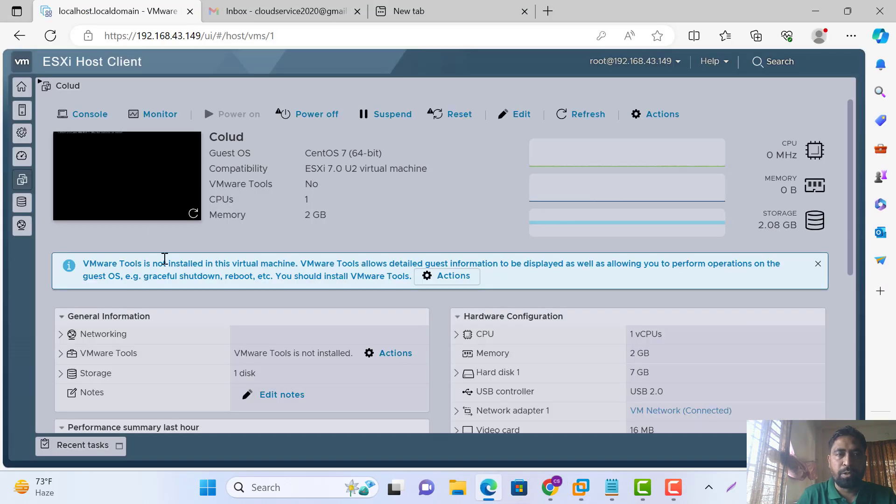
In Colud's console as root, clear the screen, run 'ip a', then 'ping google.com'
left_click(123, 187)
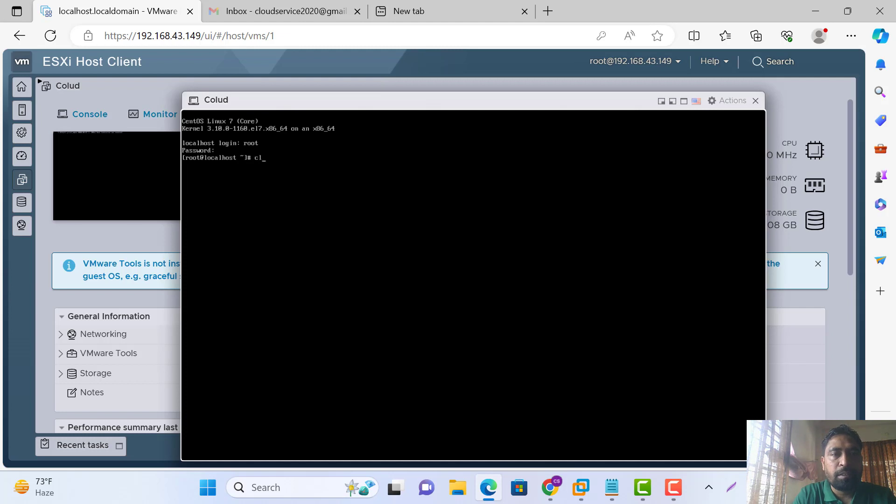
key("Return")
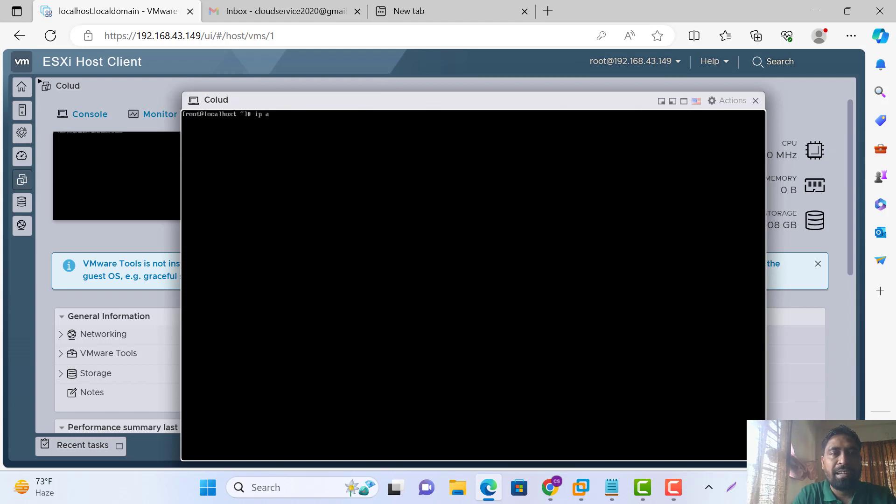
type("ip a")
key("Return")
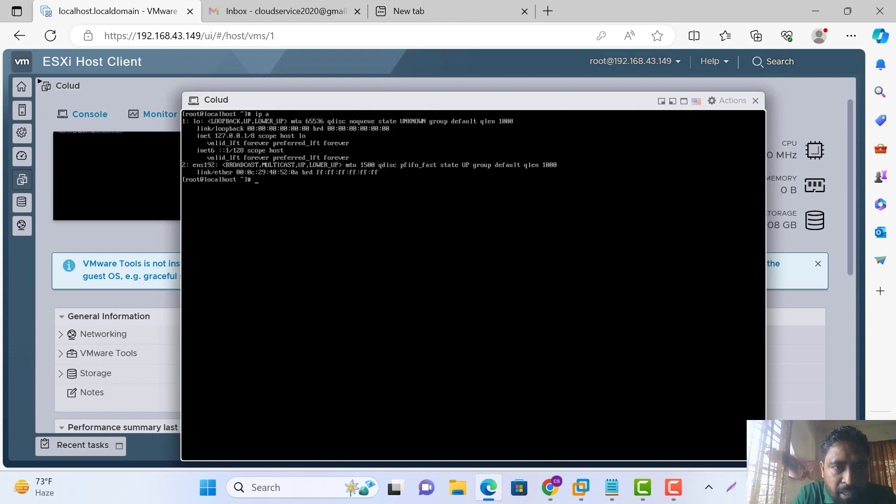
key("Return")
key("Return")
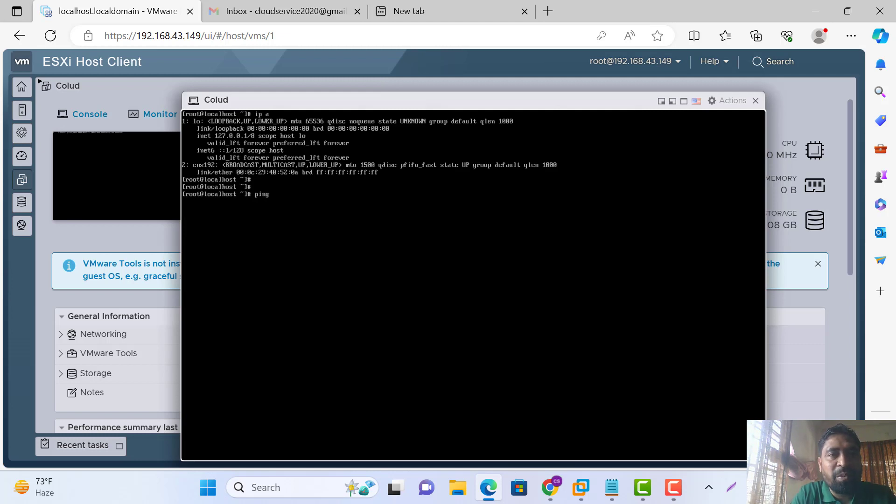
type("ping google.co")
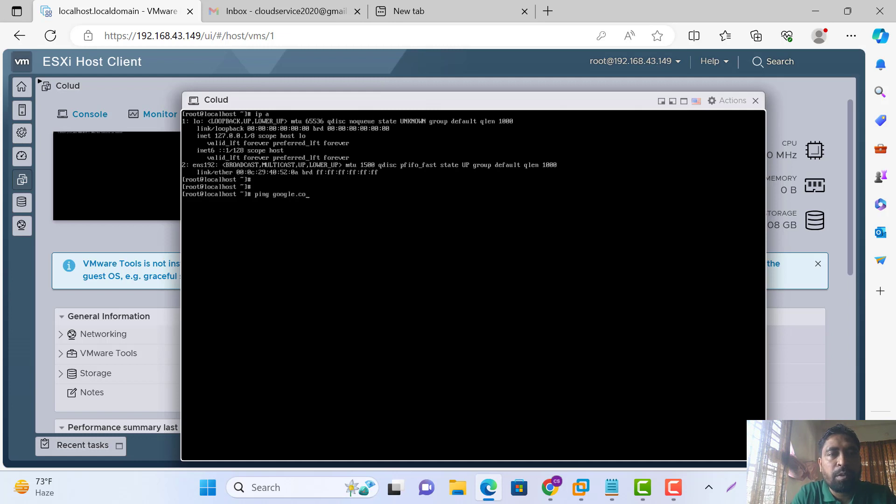
type("m")
key("Return")
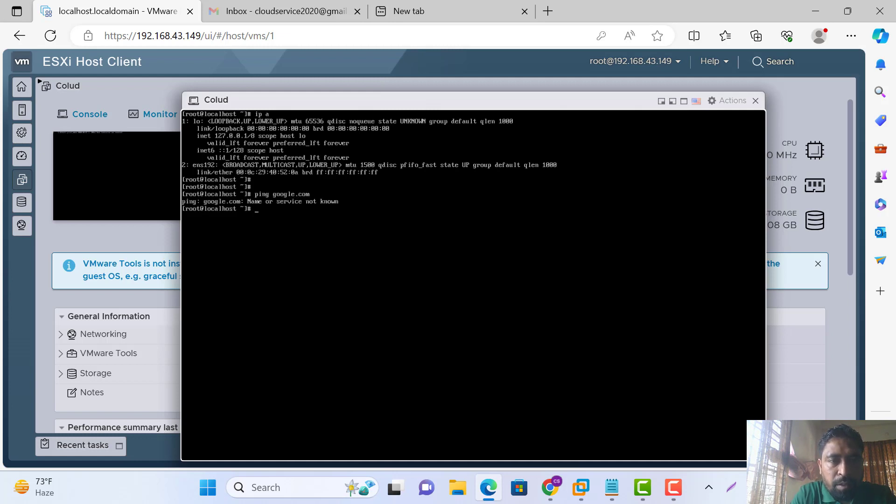